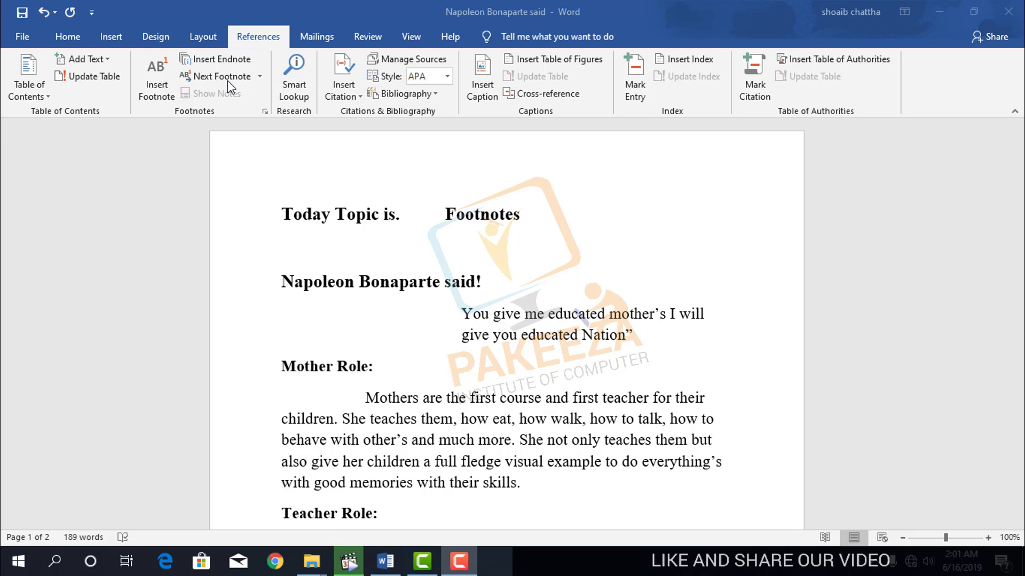
{"action": "left_click", "coordinate": [492, 284]}
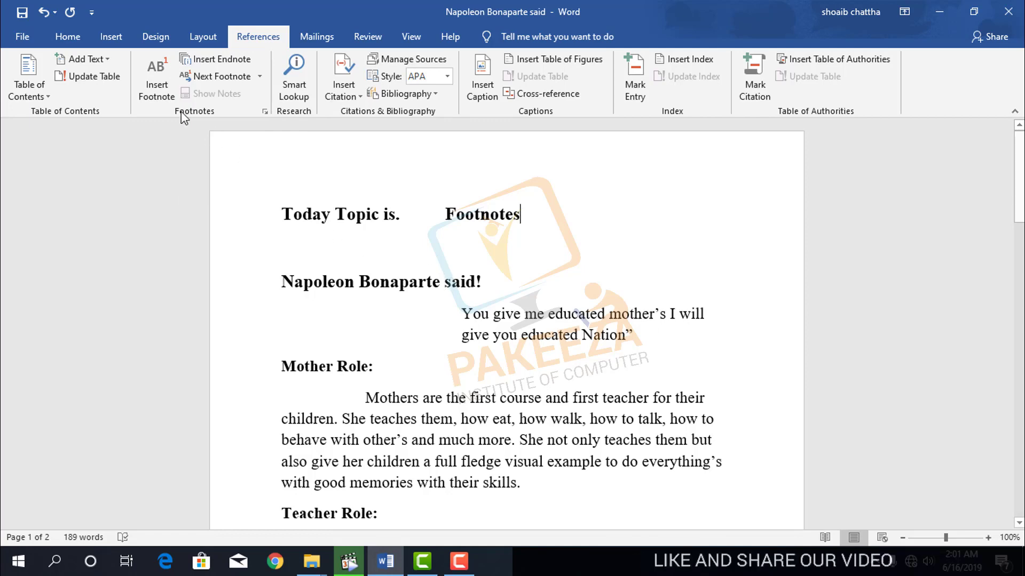
{"action": "left_click", "coordinate": [158, 95]}
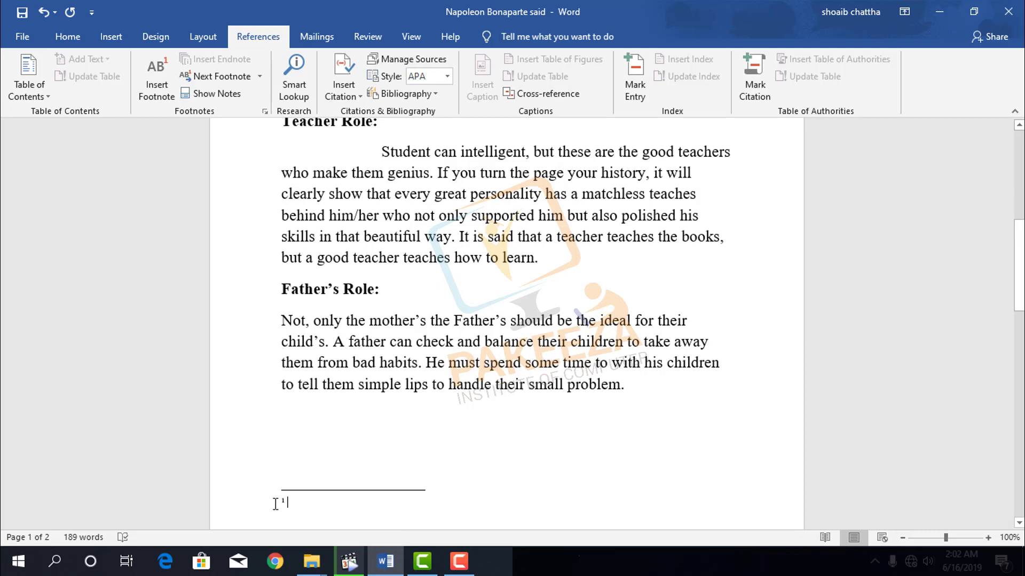
{"action": "key", "text": "ctrl+z"}
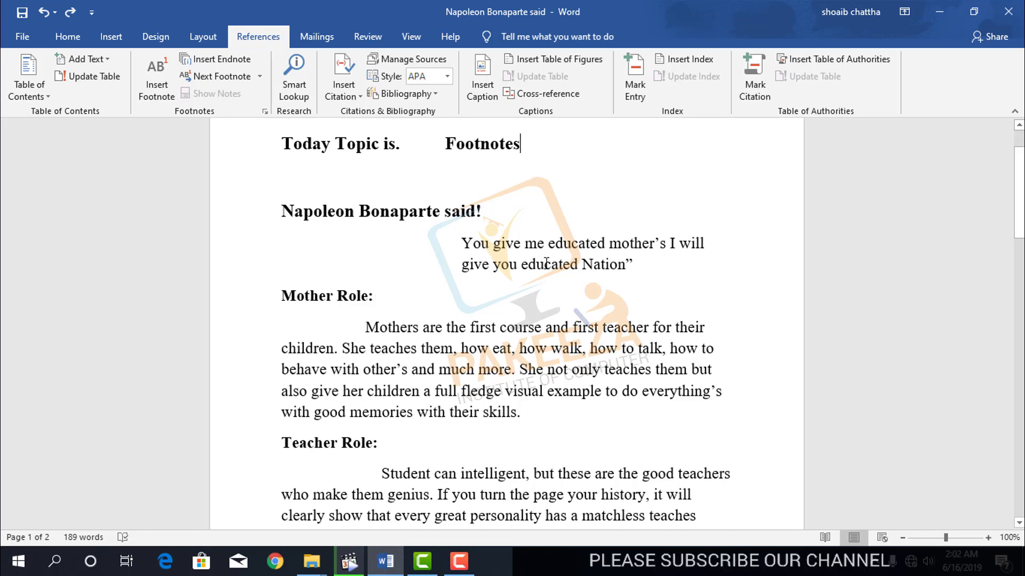
- Add an empty line below the quotation and delete the last three lines of the Mother Role paragraph
{"action": "left_click", "coordinate": [645, 273]}
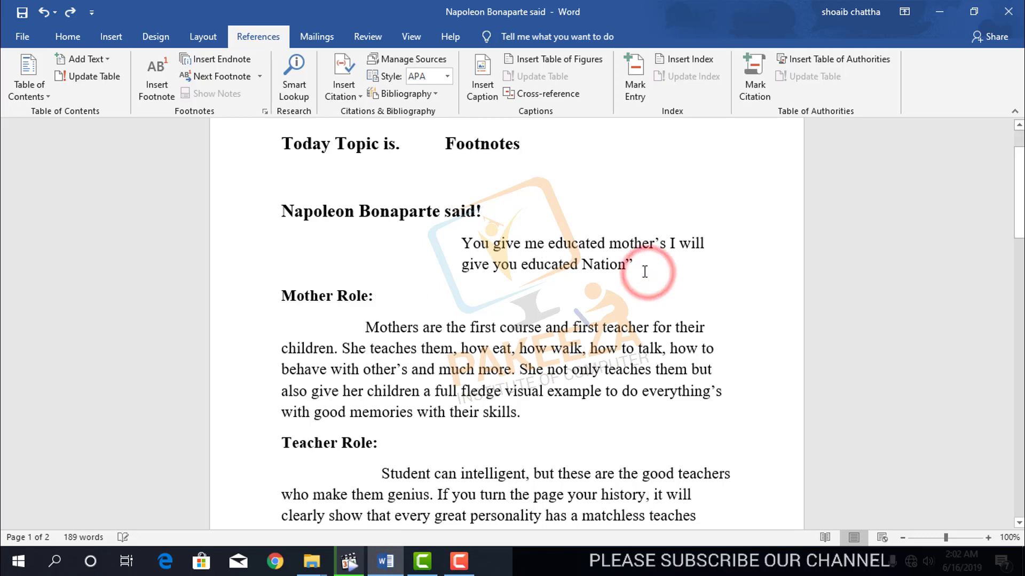
{"action": "key", "text": "Return"}
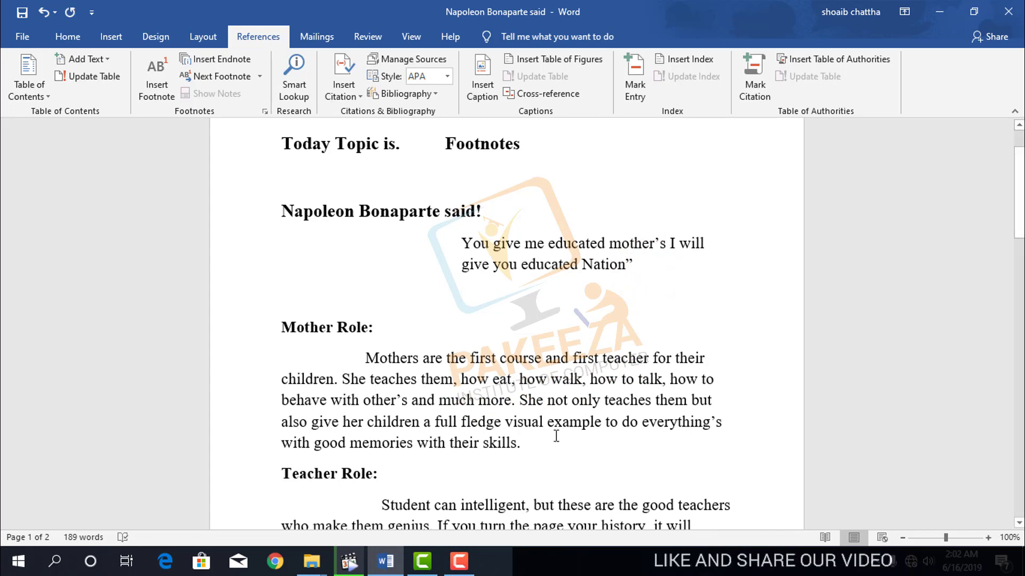
{"action": "left_click_drag", "start_coordinate": [537, 457], "coordinate": [281, 409]}
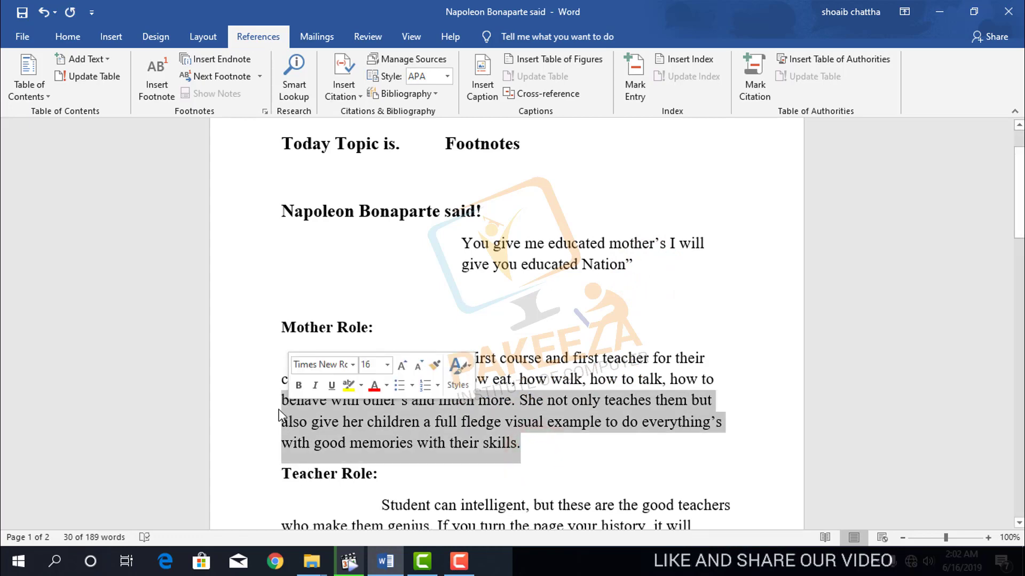
{"action": "key", "text": "BackSpace"}
- Enter CPU on the empty line below the quotation and add another blank line beneath it
{"action": "left_click", "coordinate": [300, 297]}
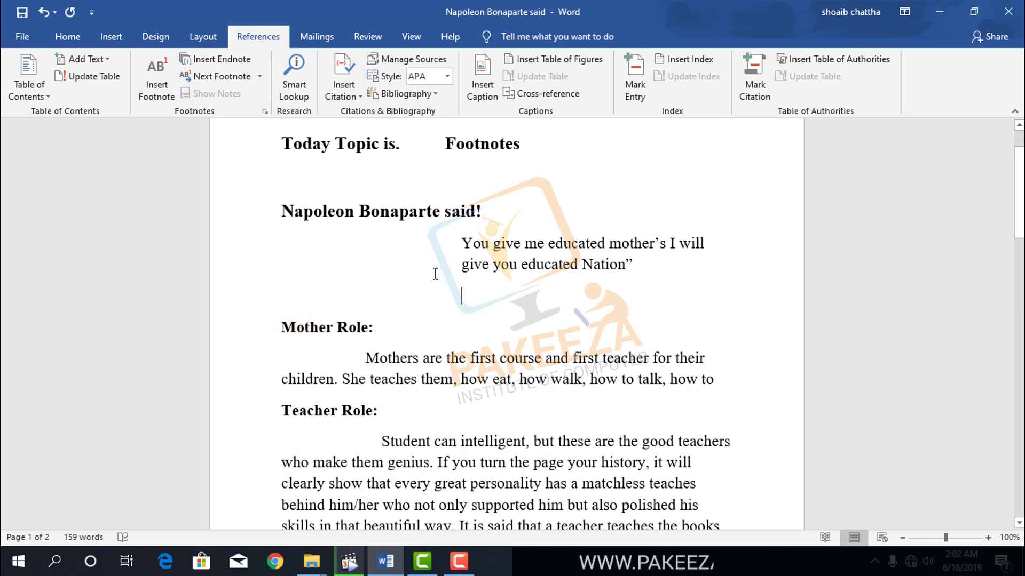
{"action": "type", "text": "CPU"}
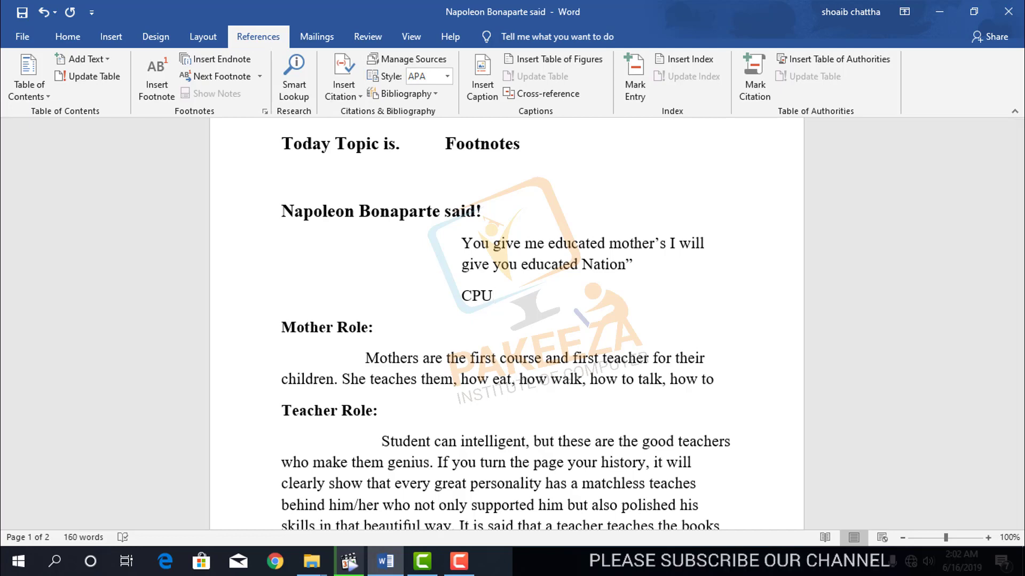
{"action": "key", "text": "Return"}
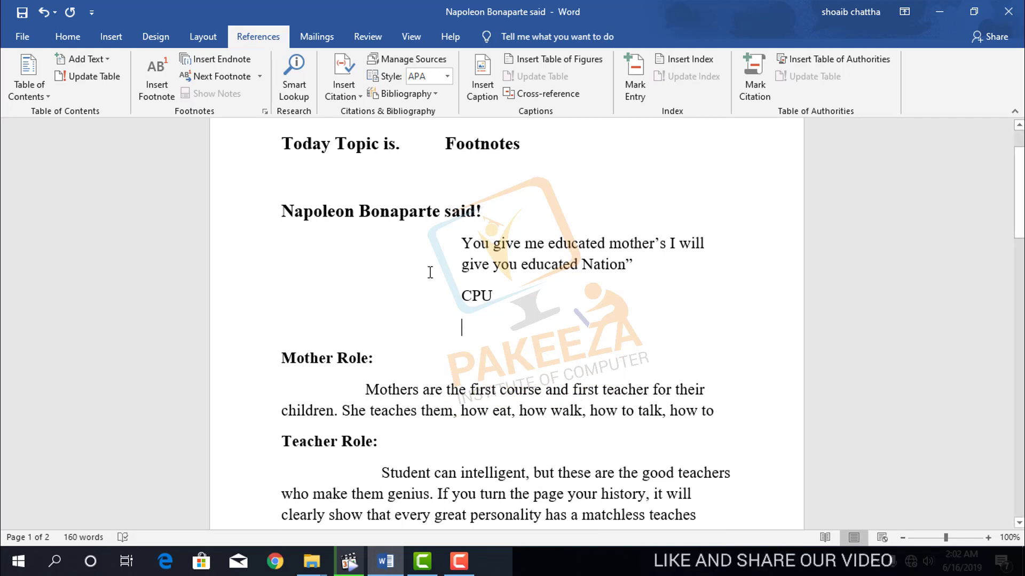
- Make the word CPU below the quotation bold
{"action": "double_click", "coordinate": [480, 296]}
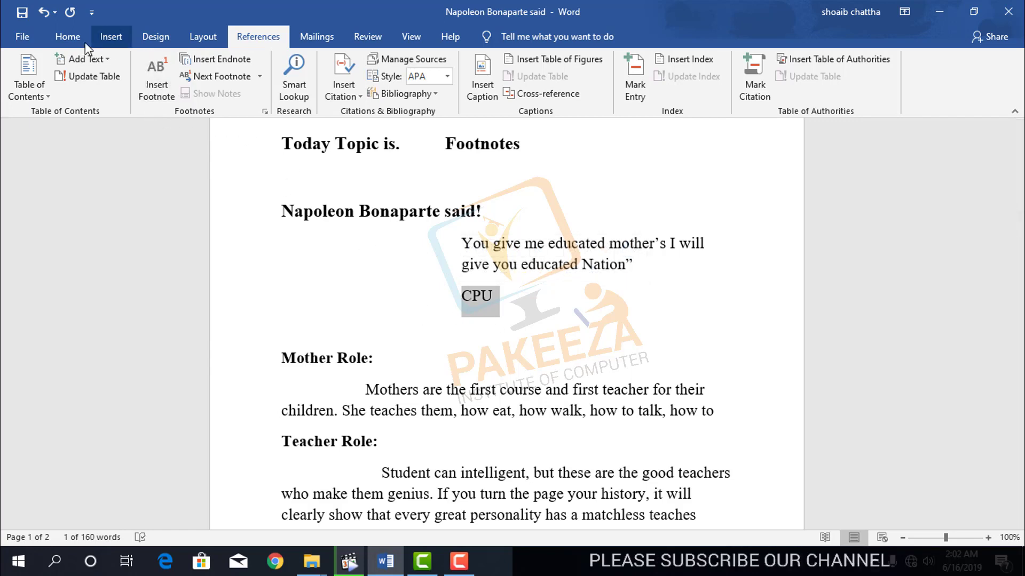
{"action": "left_click", "coordinate": [71, 51]}
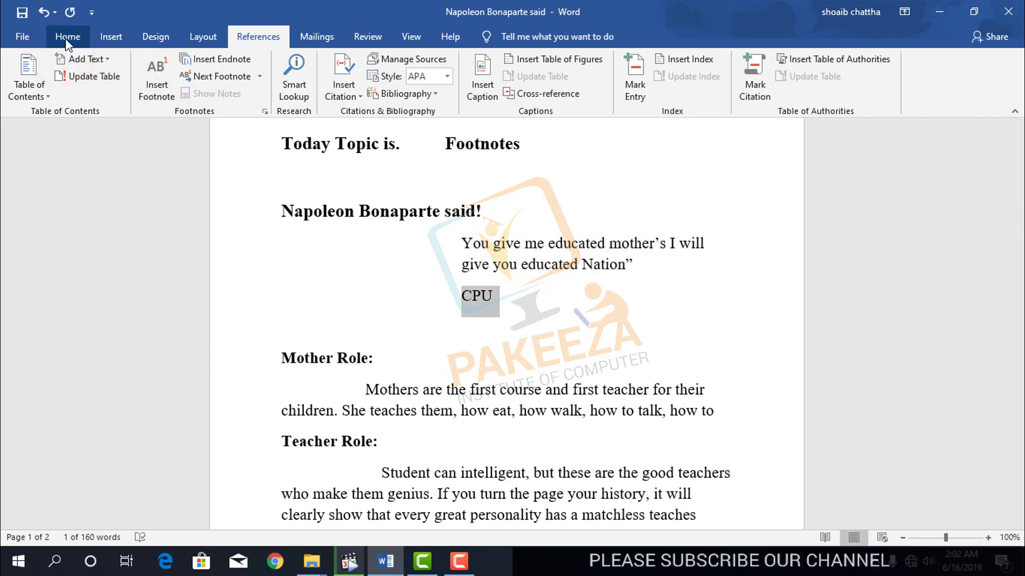
{"action": "left_click", "coordinate": [67, 37]}
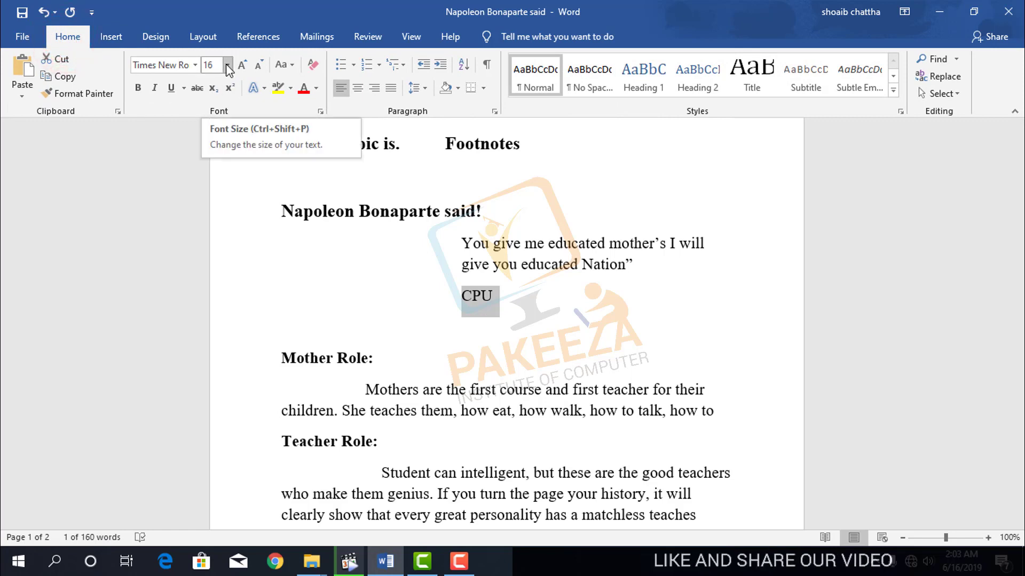
{"action": "left_click", "coordinate": [138, 88]}
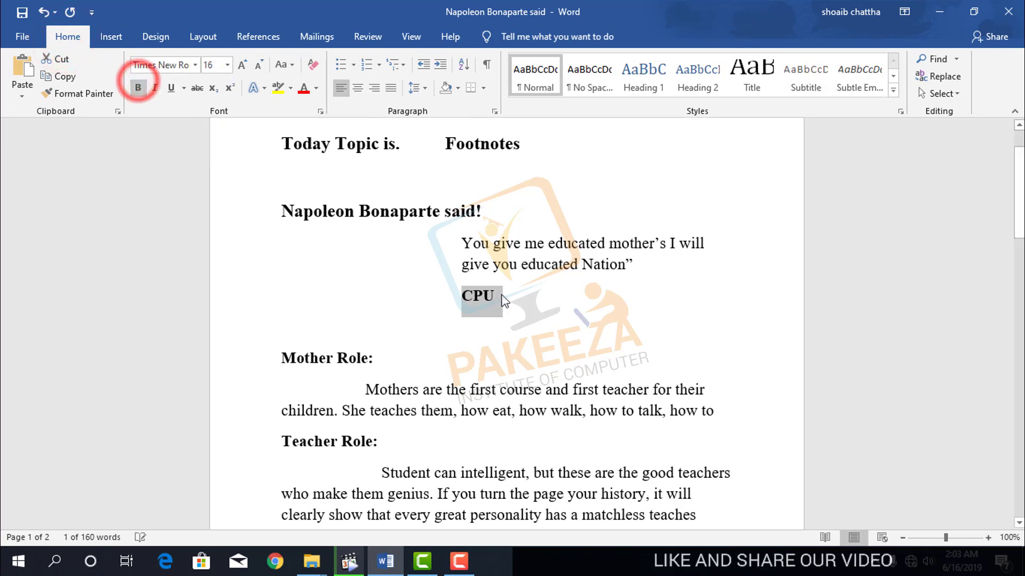
- Insert a footnote directly after the word CPU
{"action": "left_click", "coordinate": [508, 303]}
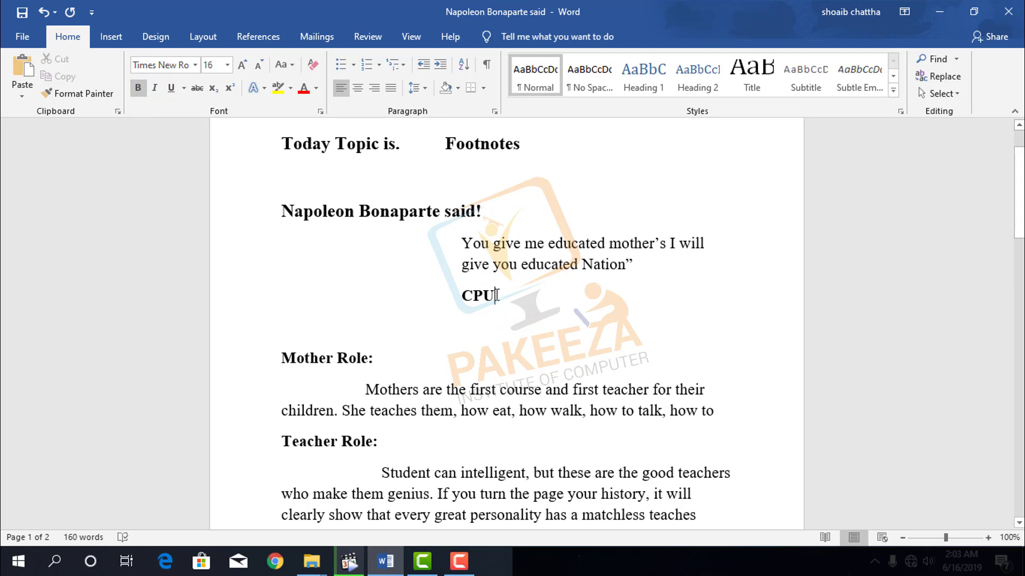
{"action": "left_click", "coordinate": [495, 295]}
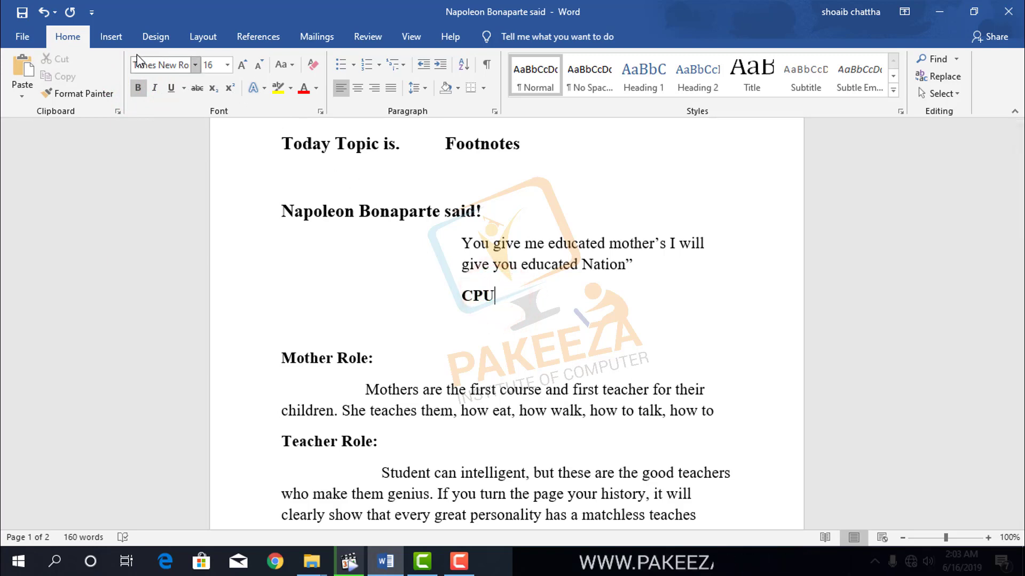
{"action": "left_click", "coordinate": [254, 39]}
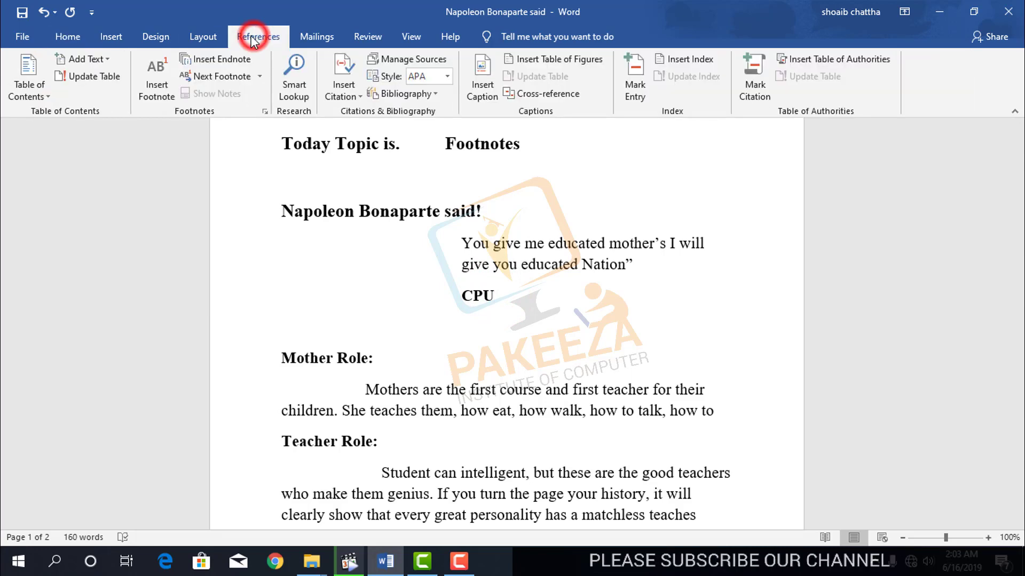
{"action": "left_click", "coordinate": [162, 94]}
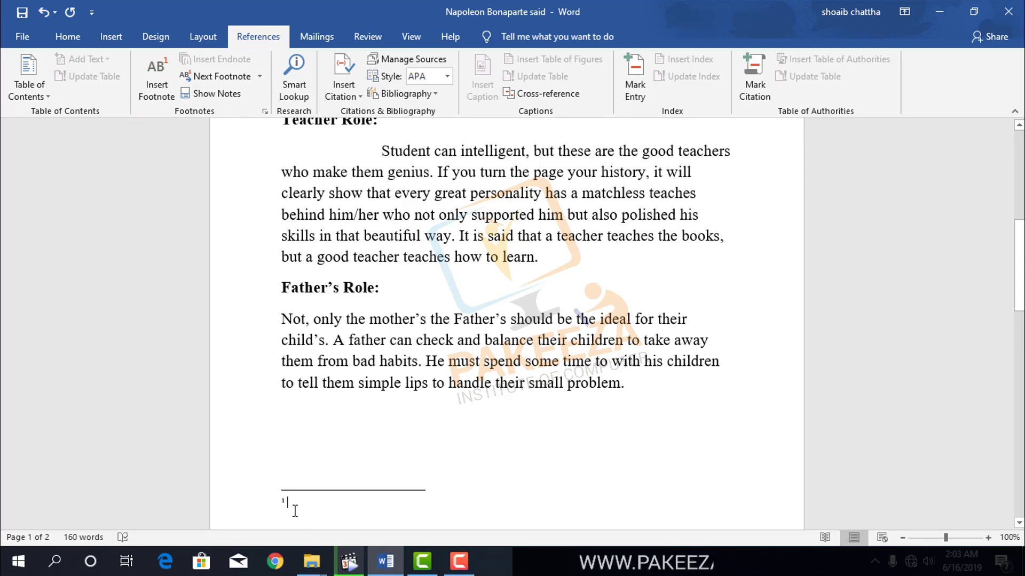
- Begin the footnote text with the word Centre, correcting the misspelling with the suggested spelling
{"action": "type", "text": "Ctent"}
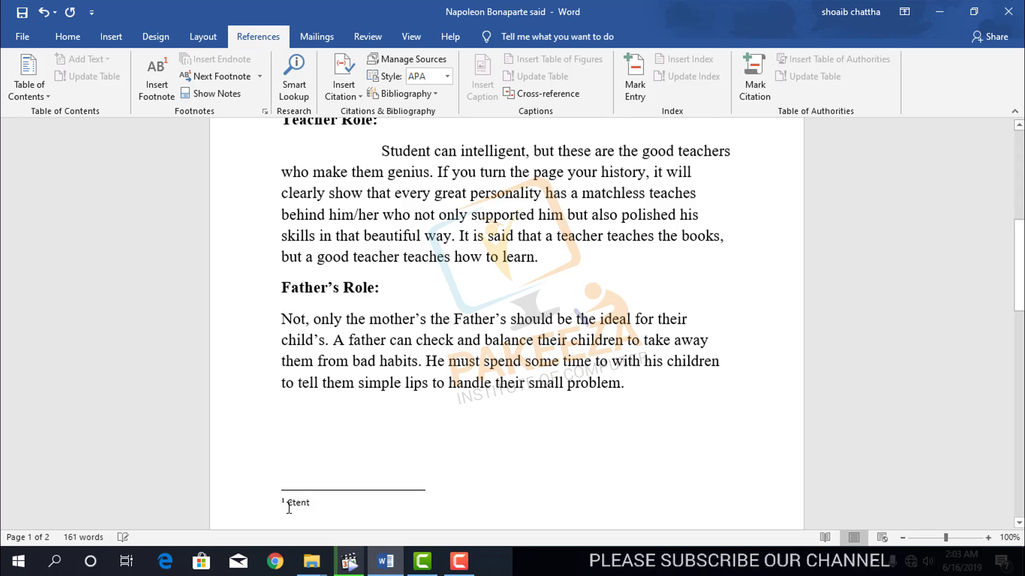
{"action": "type", "text": "erl"}
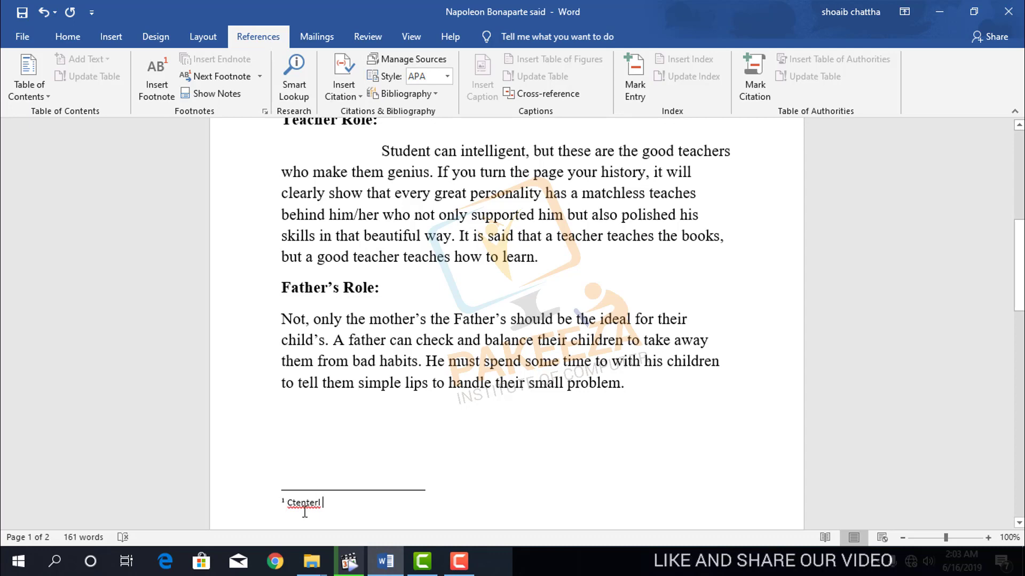
{"action": "right_click", "coordinate": [304, 507]}
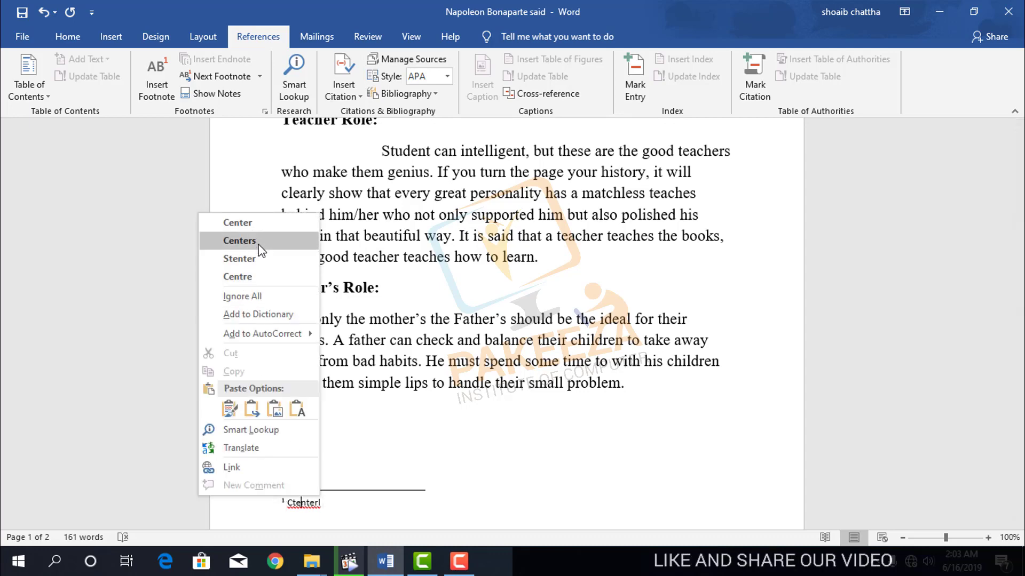
{"action": "left_click", "coordinate": [336, 499]}
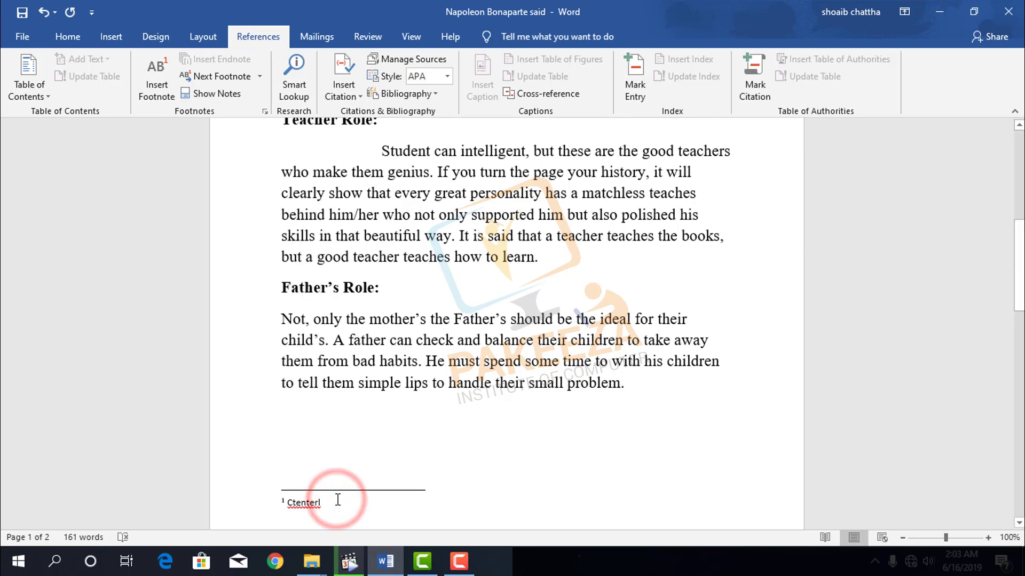
{"action": "left_click", "coordinate": [337, 502]}
{"action": "key", "text": "BackSpace"}
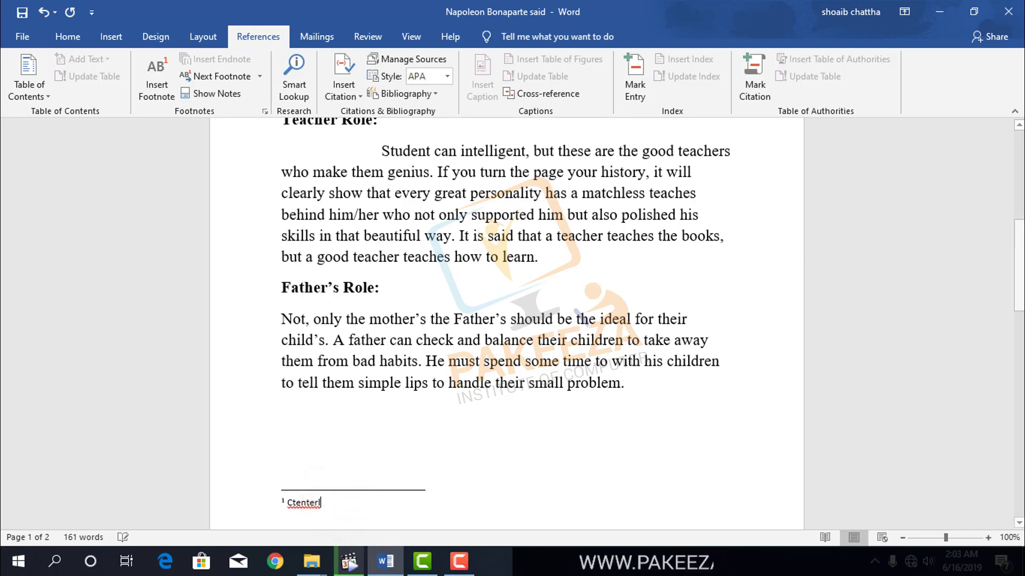
{"action": "key", "text": "BackSpace"}
{"action": "key", "text": "BackSpace"}
{"action": "key", "text": "BackSpace"}
{"action": "key", "text": "BackSpace"}
{"action": "key", "text": "BackSpace"}
{"action": "key", "text": "BackSpace"}
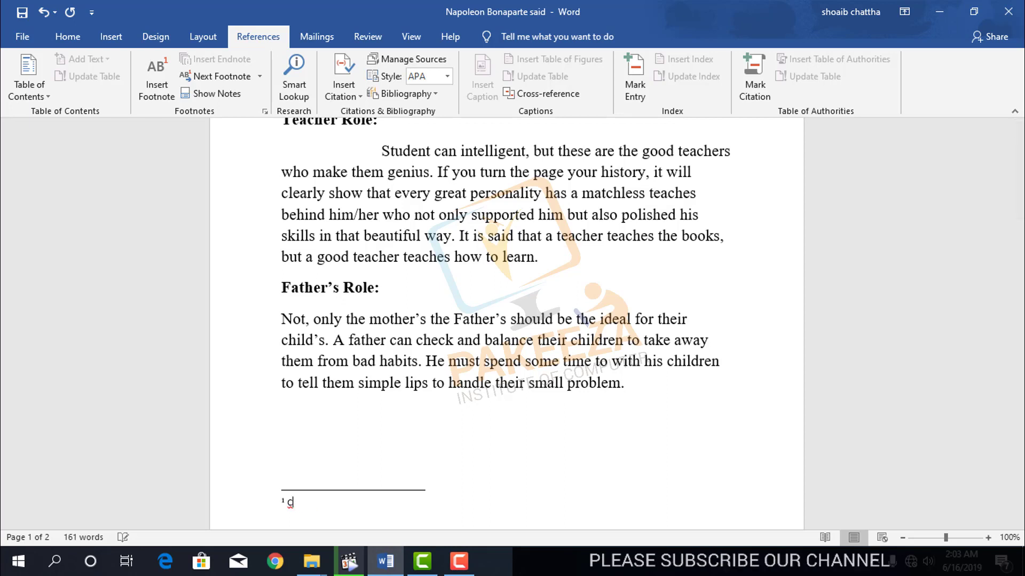
{"action": "type", "text": "en"}
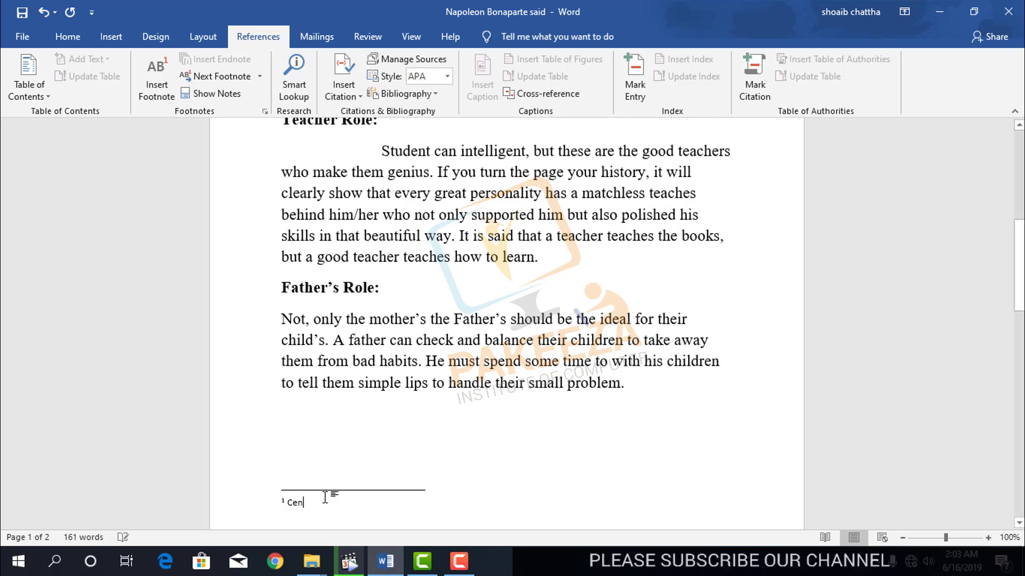
{"action": "type", "text": "terl"}
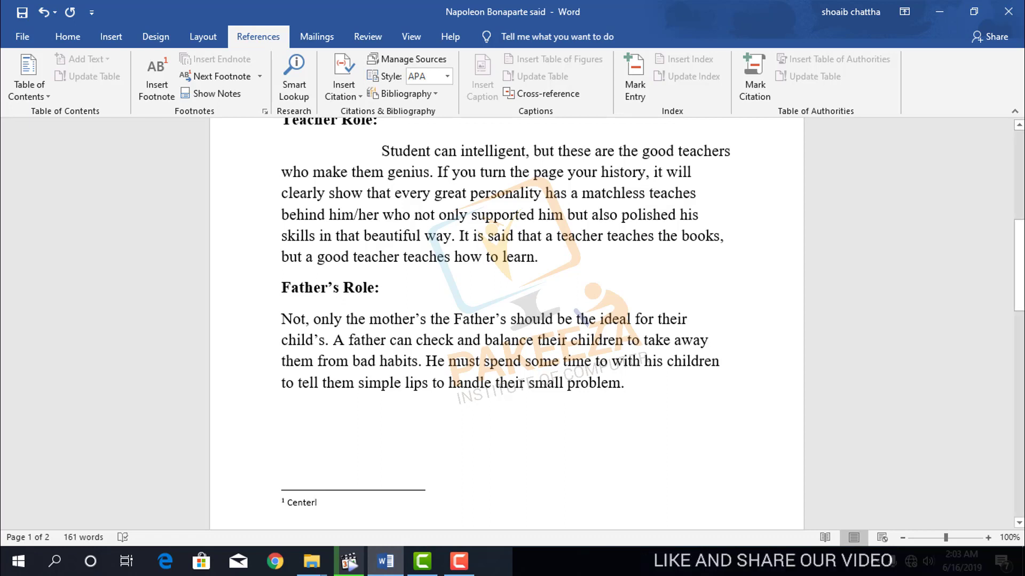
{"action": "right_click", "coordinate": [309, 506]}
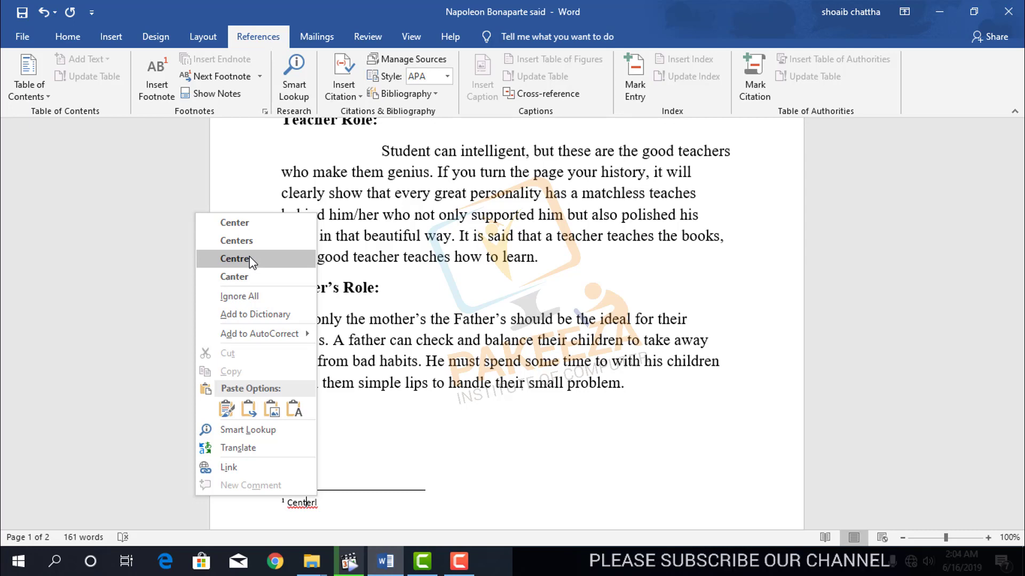
{"action": "left_click", "coordinate": [235, 259]}
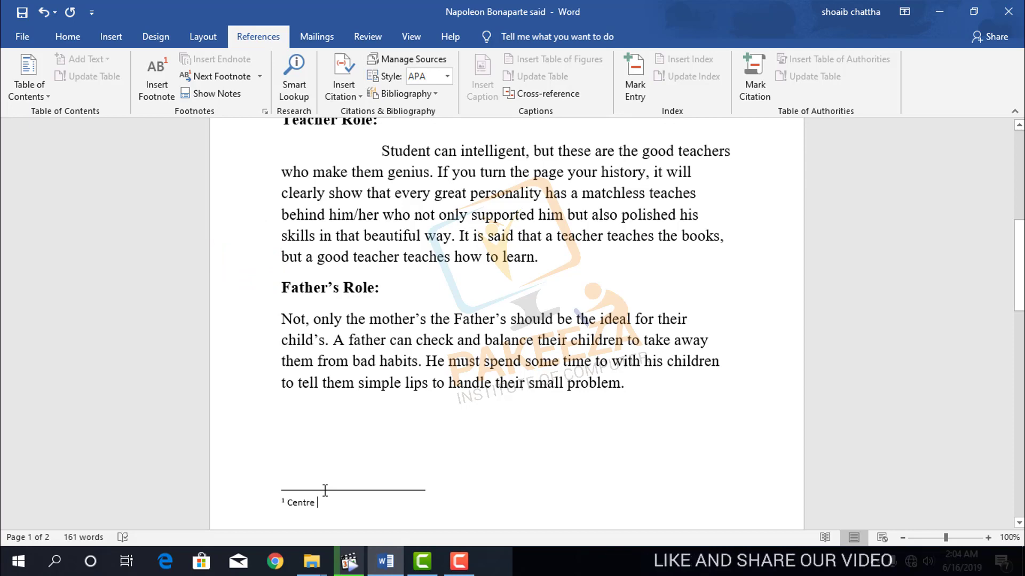
- Continue the footnote text after Centre with the words Processor Unit
{"action": "type", "text": "Process"}
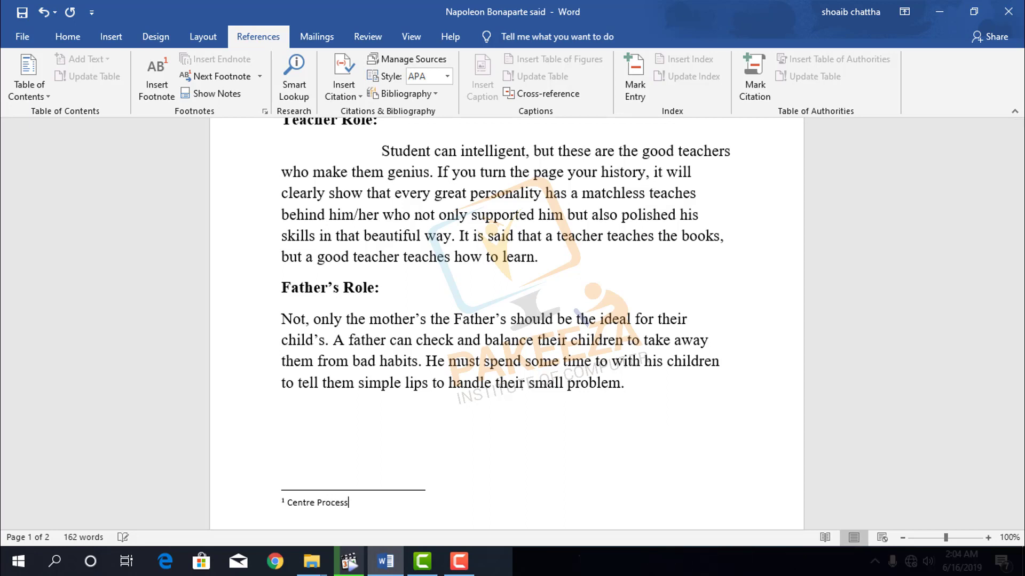
{"action": "type", "text": "or "}
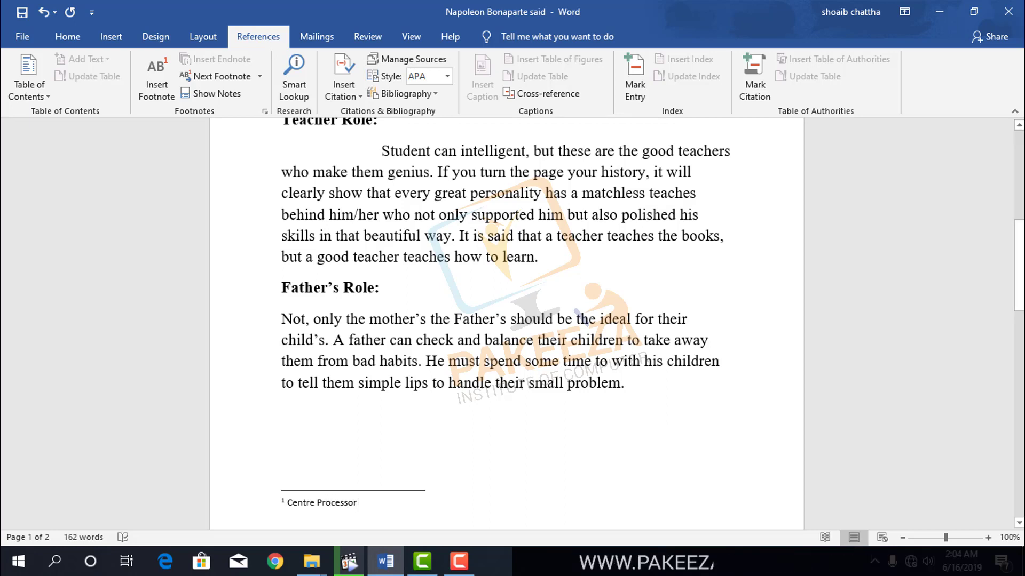
{"action": "type", "text": "Unit"}
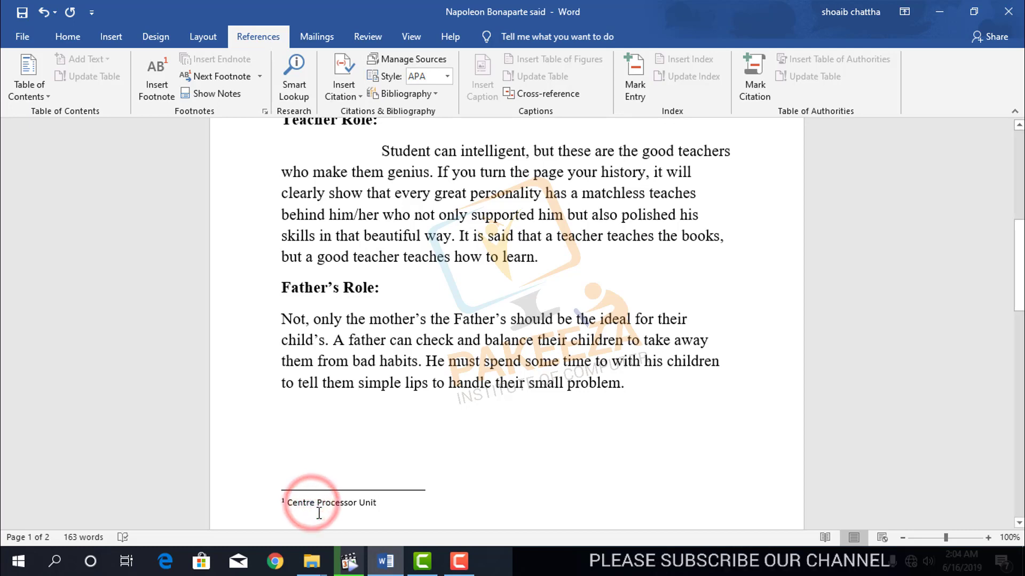
- Change the first word of the footnote to Central so the note reads Central Processor Unit
{"action": "key", "text": "Delete"}
{"action": "key", "text": "Delete"}
{"action": "key", "text": "BackSpace"}
{"action": "key", "text": "BackSpace"}
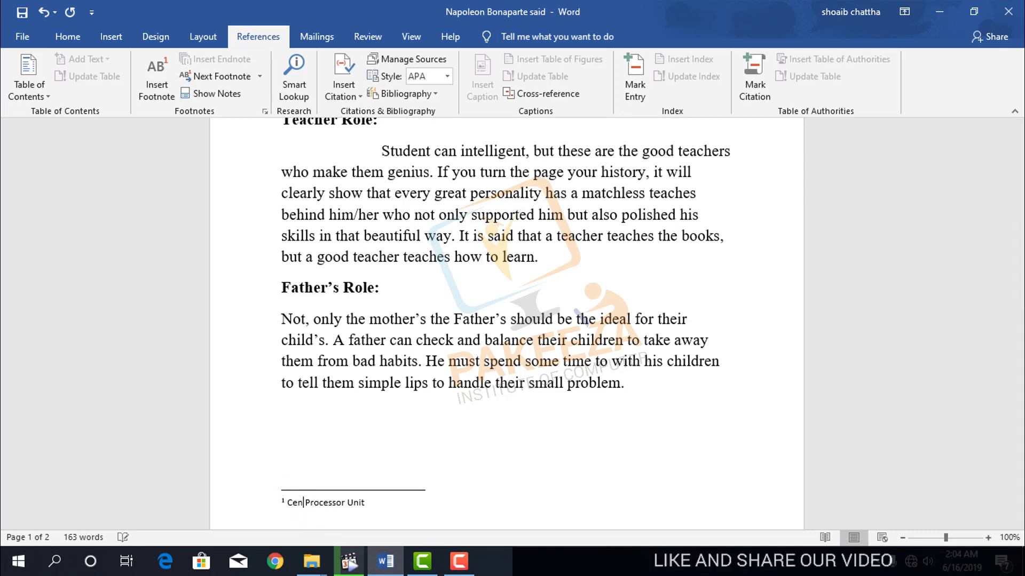
{"action": "type", "text": "tral"}
{"action": "left_click", "coordinate": [378, 503]}
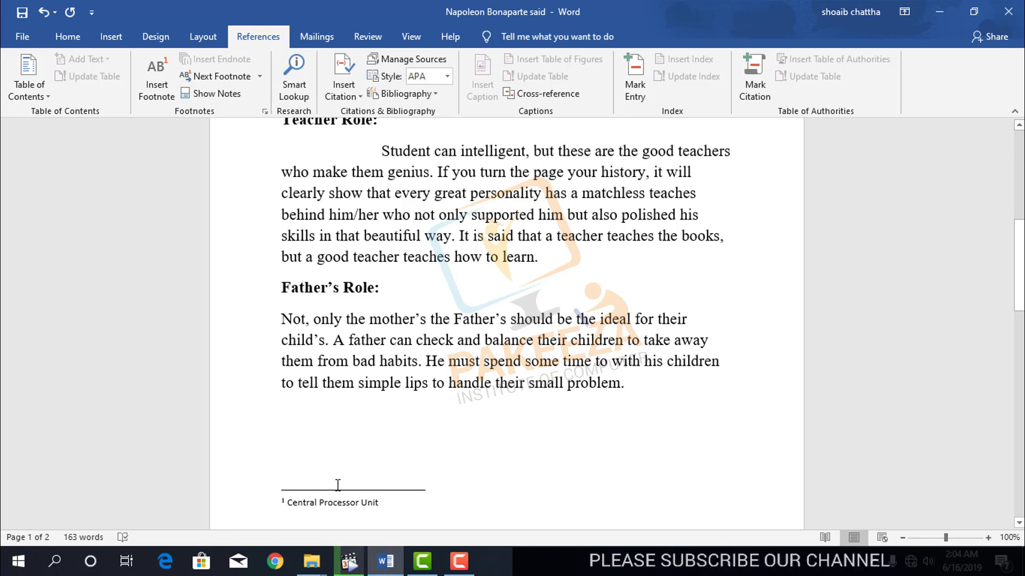
- Go back to the footnote reference beside CPU in the body text and enlarge the page view to 160%
{"action": "scroll", "coordinate": [338, 485], "scroll_direction": "up", "scroll_amount": 5}
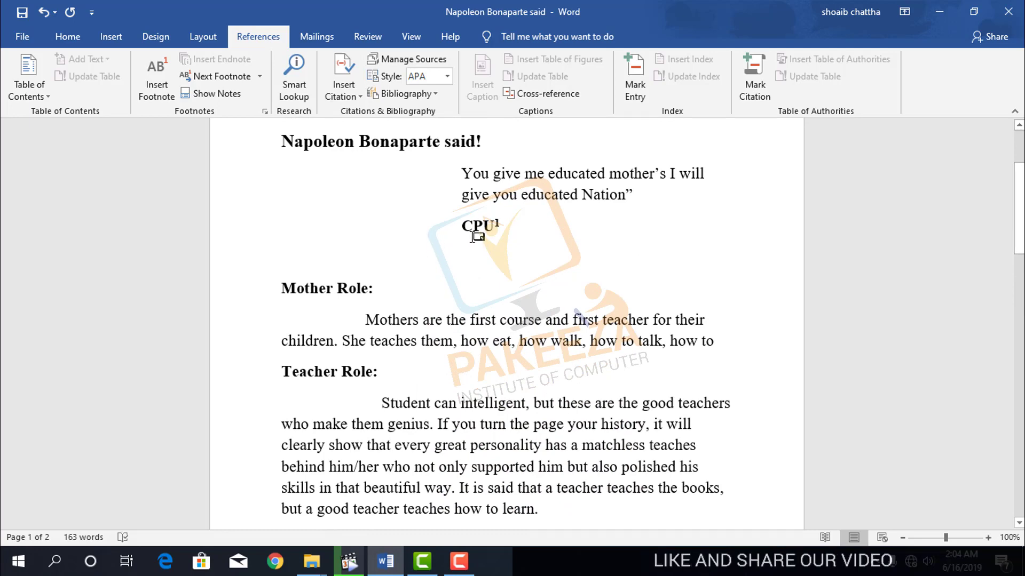
{"action": "mouse_move", "coordinate": [485, 231]}
{"action": "left_click", "coordinate": [988, 538]}
{"action": "left_click", "coordinate": [987, 537]}
{"action": "left_click", "coordinate": [988, 537]}
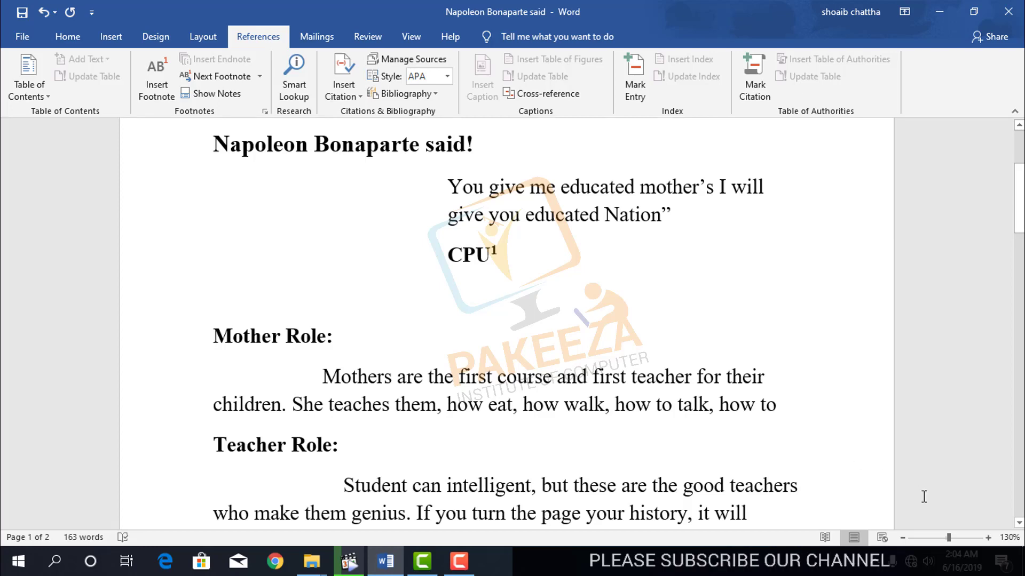
{"action": "left_click", "coordinate": [988, 538]}
{"action": "left_click", "coordinate": [988, 538]}
{"action": "left_click", "coordinate": [988, 538]}
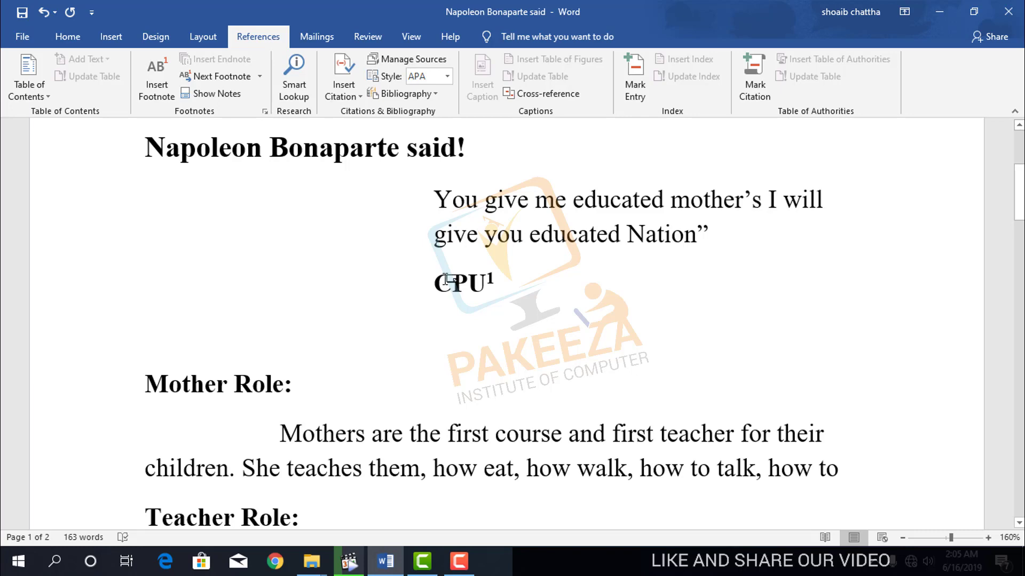
- Preview the footnote attached to CPU and enlarge the page view to 210%, keeping the quotation lines in view
{"action": "mouse_move", "coordinate": [455, 281]}
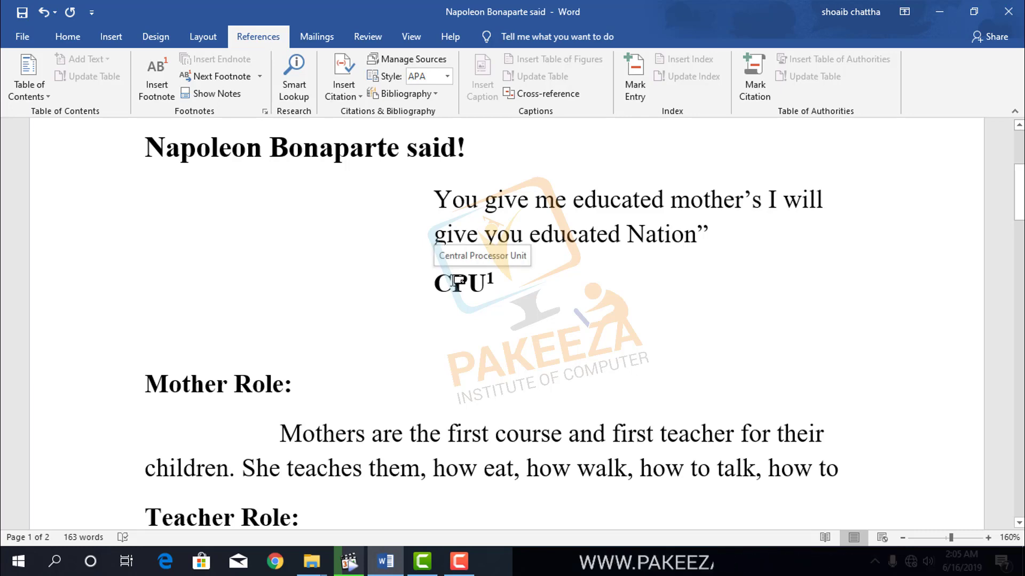
{"action": "left_click", "coordinate": [988, 538]}
{"action": "left_click", "coordinate": [987, 538]}
{"action": "left_click", "coordinate": [988, 538]}
{"action": "left_click", "coordinate": [988, 538]}
{"action": "left_click", "coordinate": [988, 538]}
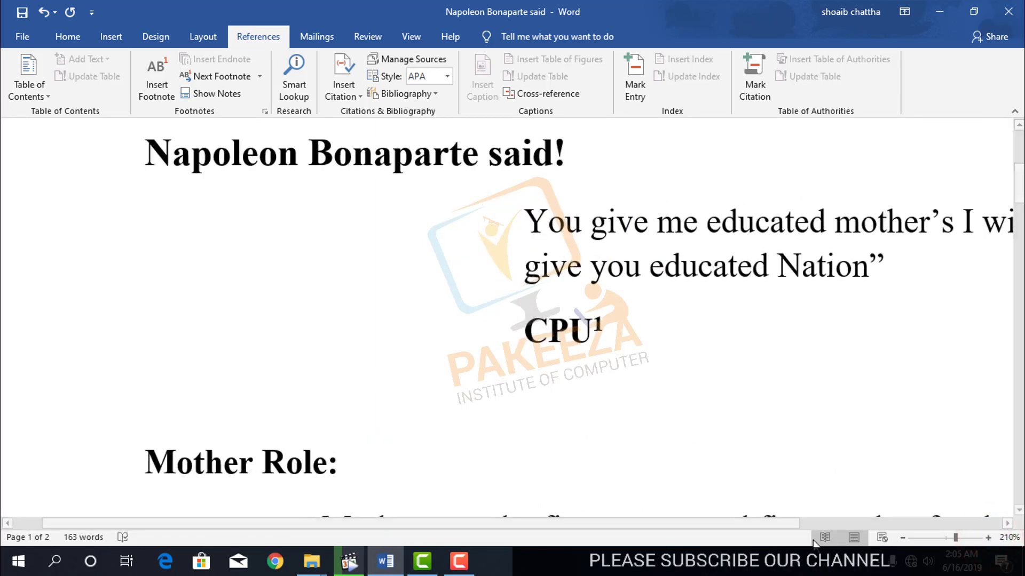
{"action": "left_click_drag", "start_coordinate": [774, 519], "coordinate": [878, 526]}
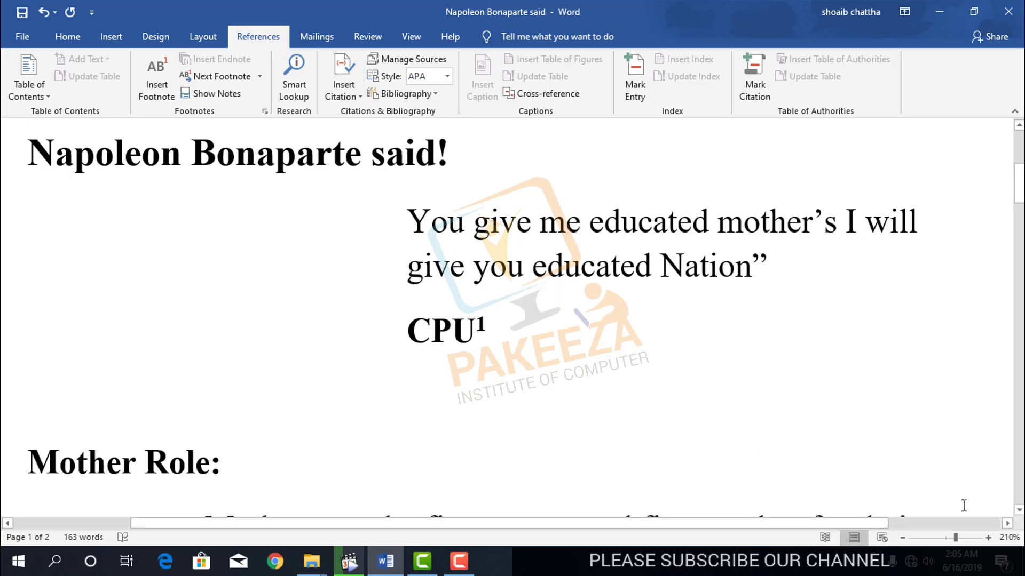
- Reduce the page view to 110%
{"action": "left_click", "coordinate": [901, 537]}
{"action": "left_click", "coordinate": [902, 537]}
{"action": "left_click", "coordinate": [901, 536]}
{"action": "left_click", "coordinate": [902, 537]}
{"action": "left_click", "coordinate": [902, 537]}
{"action": "left_click", "coordinate": [902, 536]}
{"action": "left_click", "coordinate": [902, 537]}
{"action": "left_click", "coordinate": [902, 537]}
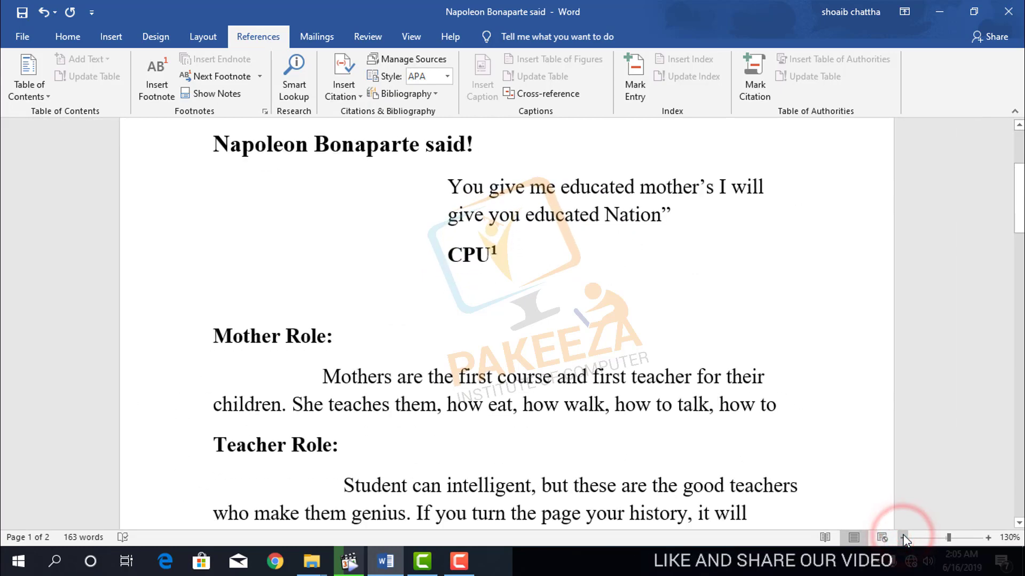
{"action": "left_click_drag", "start_coordinate": [1010, 219], "coordinate": [1012, 282]}
{"action": "left_click", "coordinate": [902, 537]}
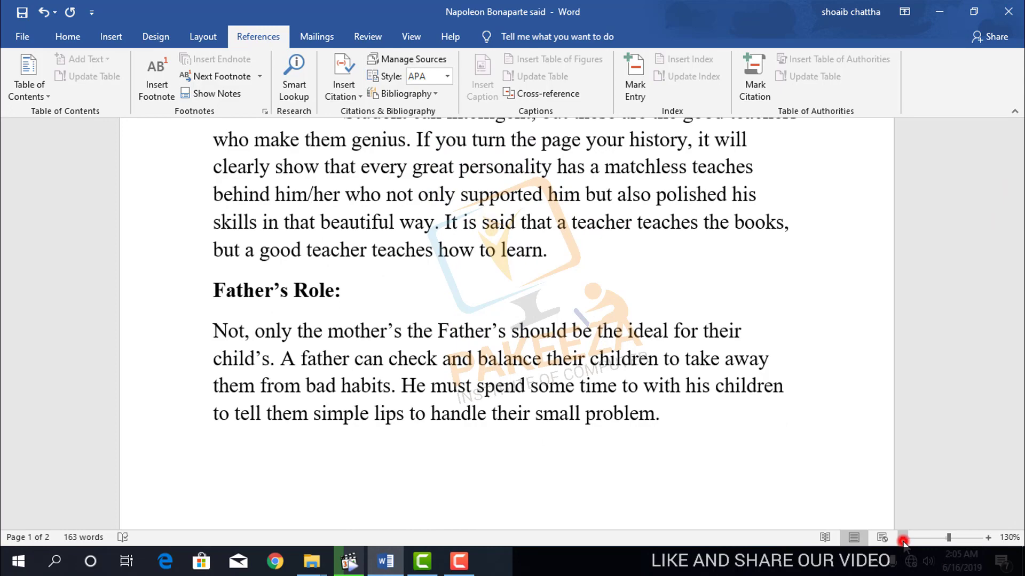
{"action": "left_click", "coordinate": [902, 537]}
- Insert a new footnote at the end of the "Mother Role:" heading
{"action": "scroll", "coordinate": [345, 368], "scroll_direction": "up", "scroll_amount": 6}
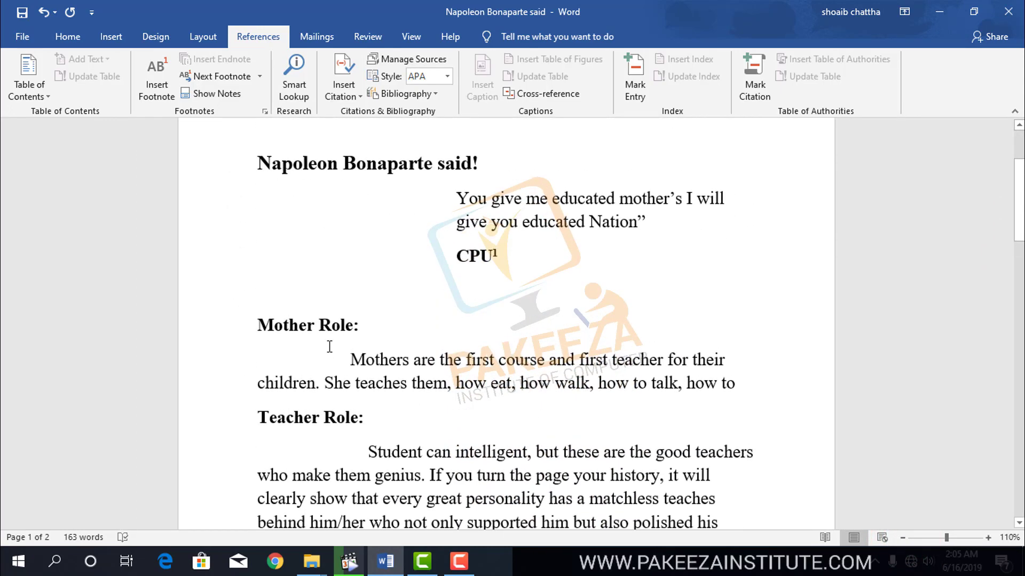
{"action": "left_click", "coordinate": [359, 324]}
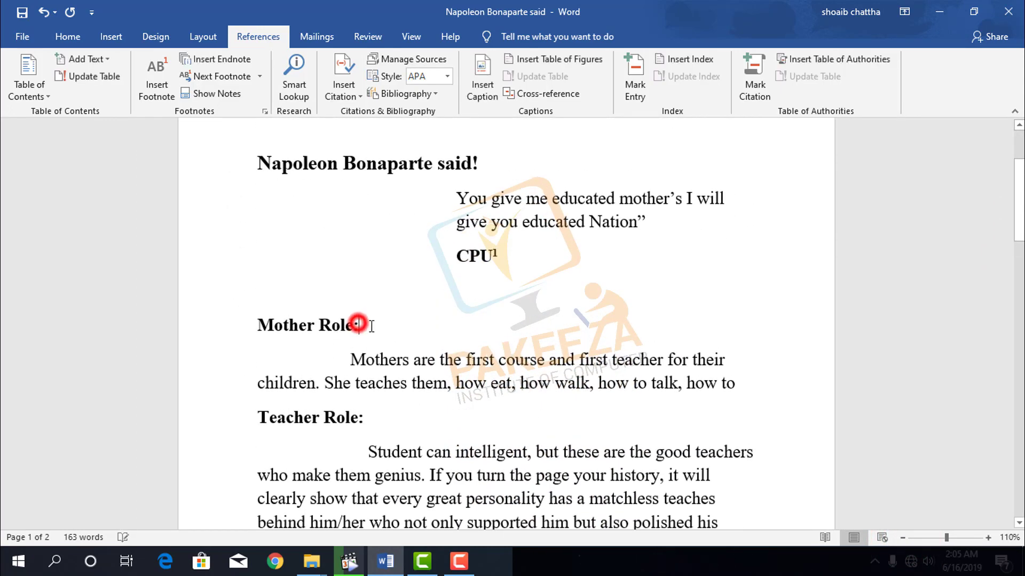
{"action": "left_click", "coordinate": [160, 92]}
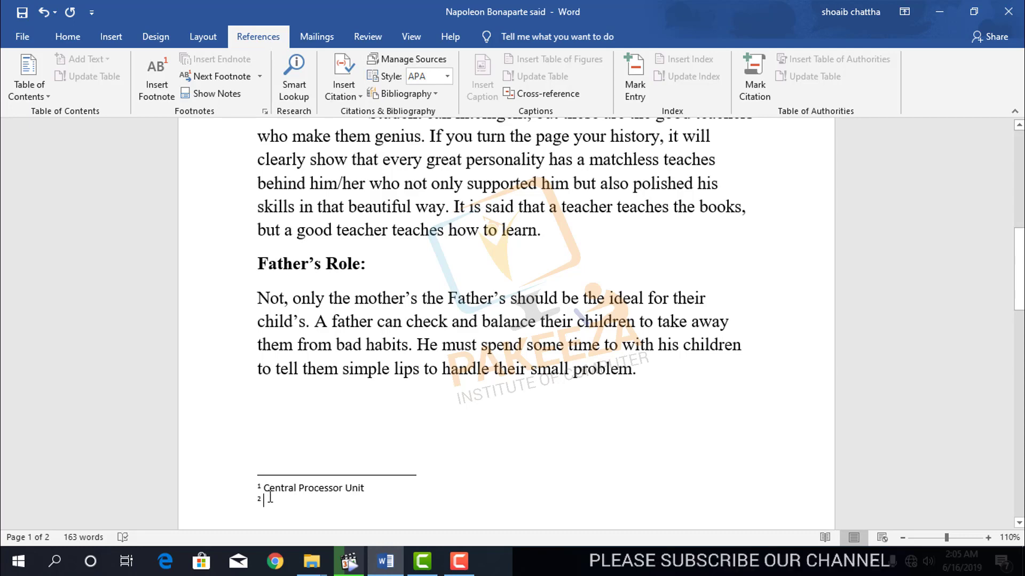
- Compare the footnote references beside Mother Role and CPU, and jump from the Mother Role reference to its note
{"action": "scroll", "coordinate": [314, 424], "scroll_direction": "up", "scroll_amount": 5}
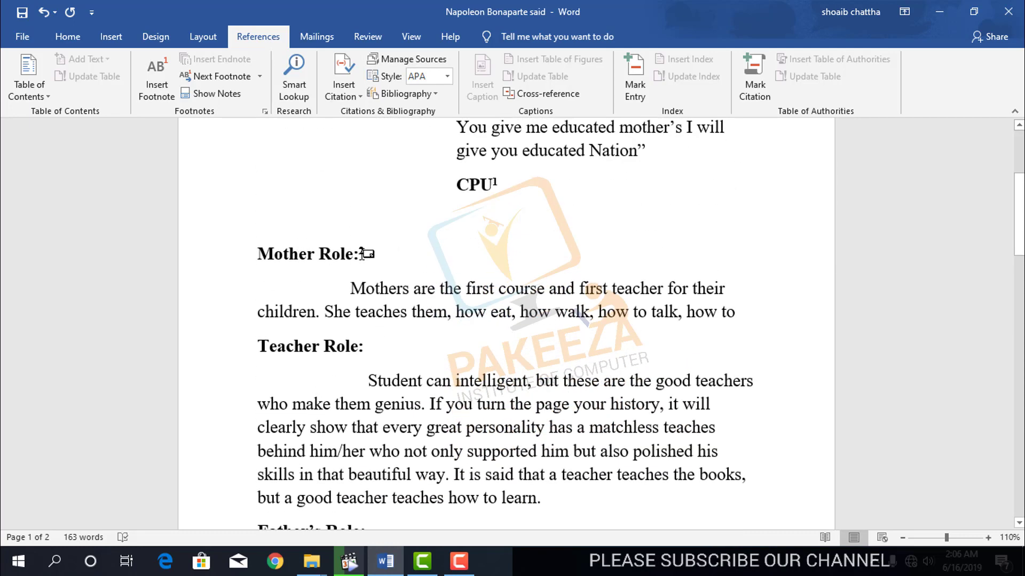
{"action": "mouse_move", "coordinate": [363, 254]}
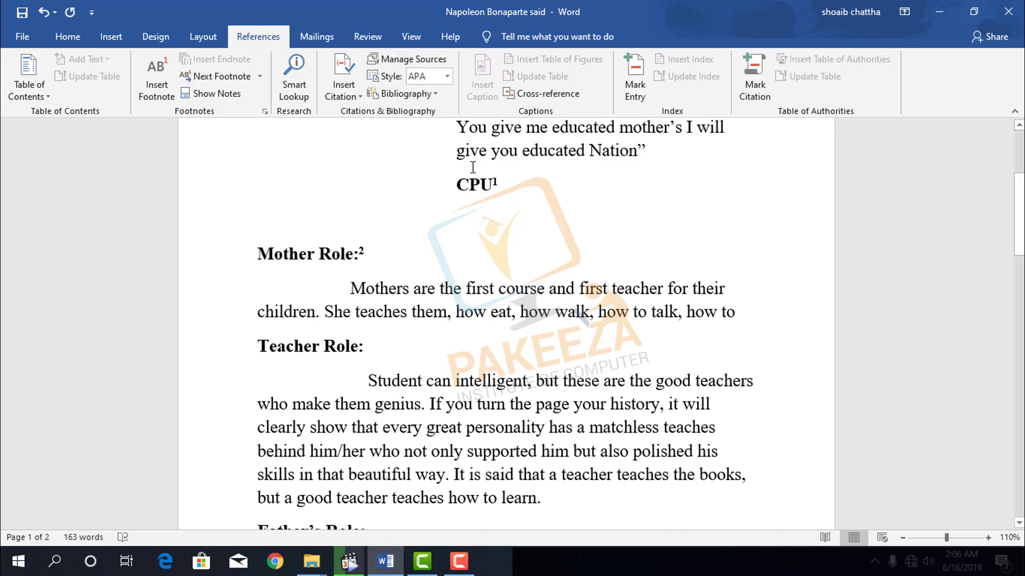
{"action": "mouse_move", "coordinate": [485, 186]}
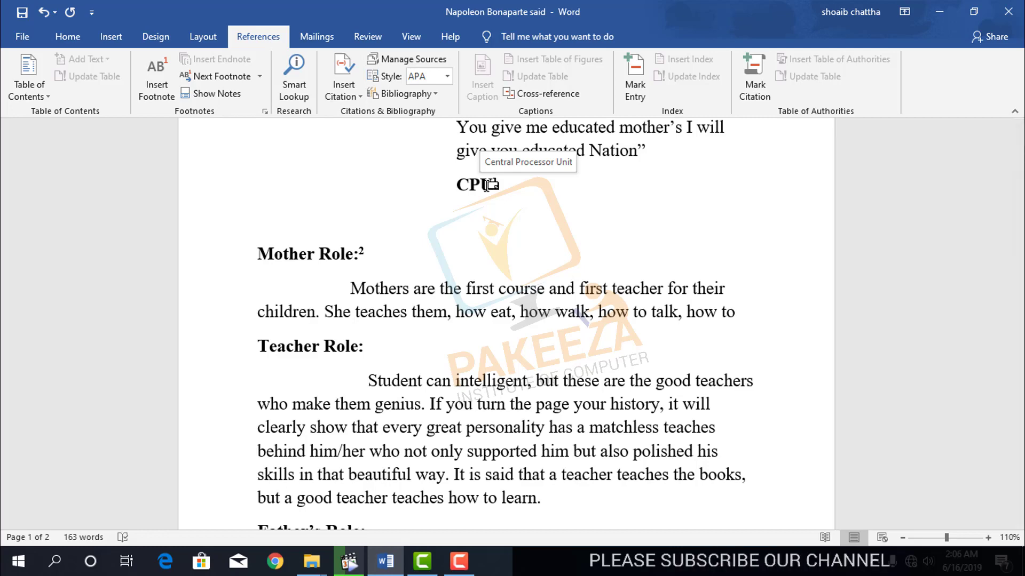
{"action": "double_click", "coordinate": [337, 258]}
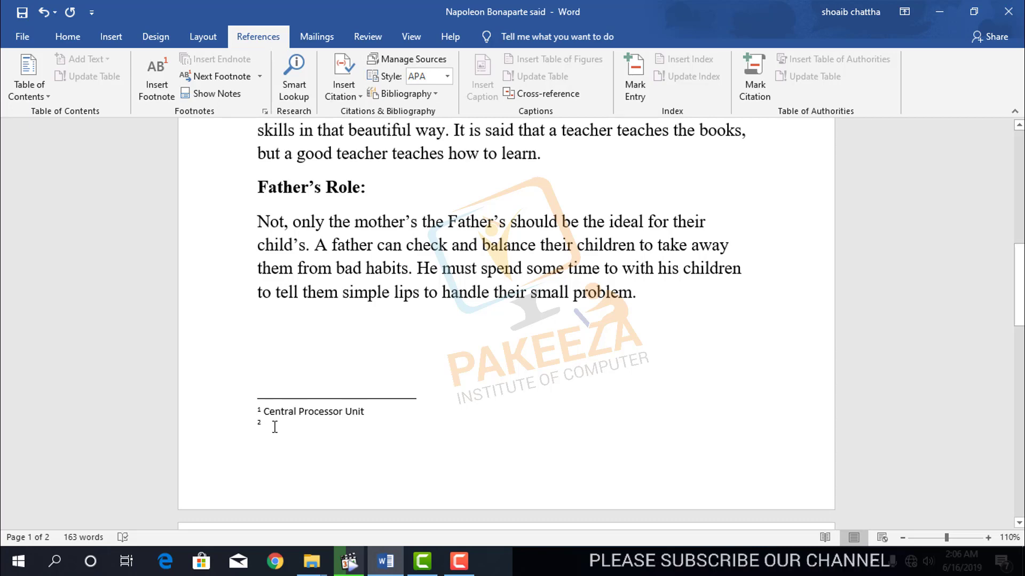
{"action": "scroll", "coordinate": [284, 422], "scroll_direction": "up", "scroll_amount": 5}
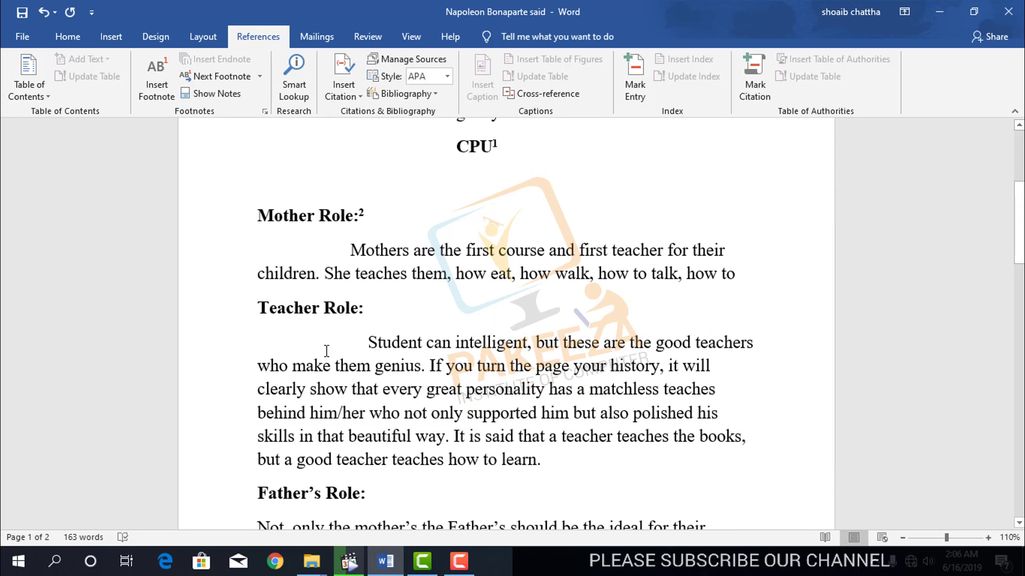
{"action": "scroll", "coordinate": [371, 291], "scroll_direction": "down", "scroll_amount": 4}
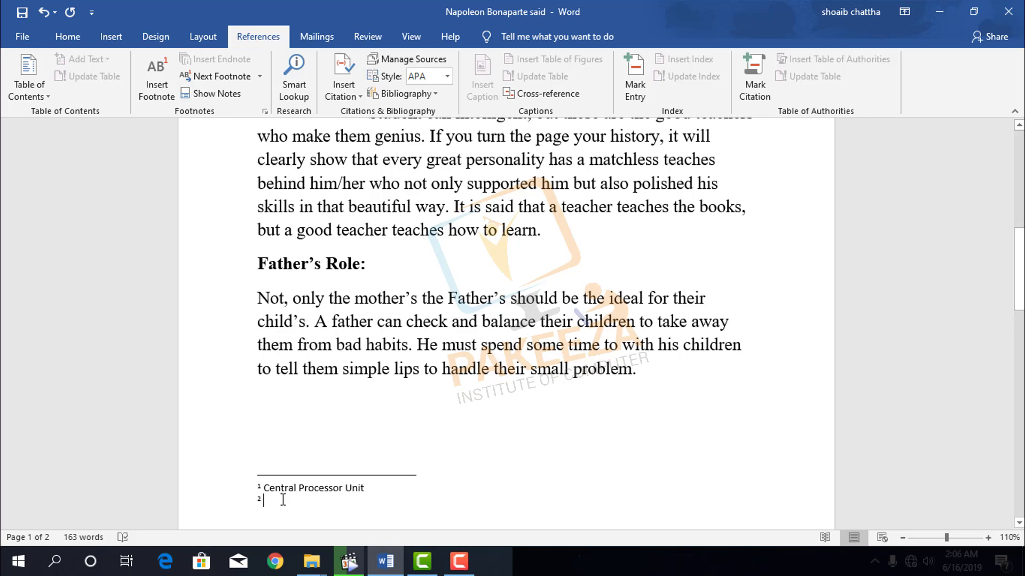
- Copy the phrase "how eat, how walk, how to talk" from the Mother Role paragraph
{"action": "scroll", "coordinate": [283, 500], "scroll_direction": "up", "scroll_amount": 6}
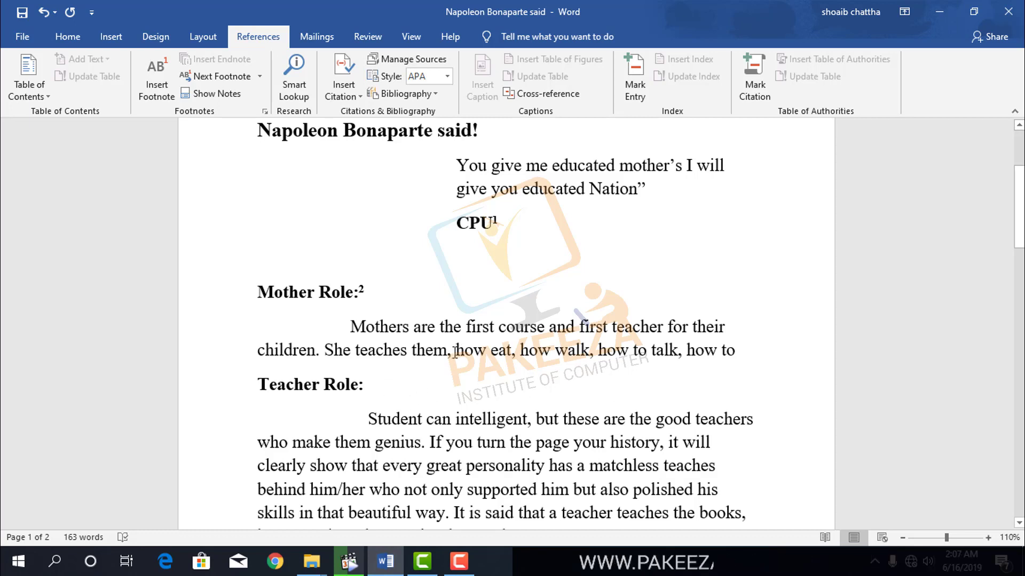
{"action": "left_click_drag", "start_coordinate": [455, 352], "coordinate": [671, 365]}
{"action": "key", "text": "ctrl+c"}
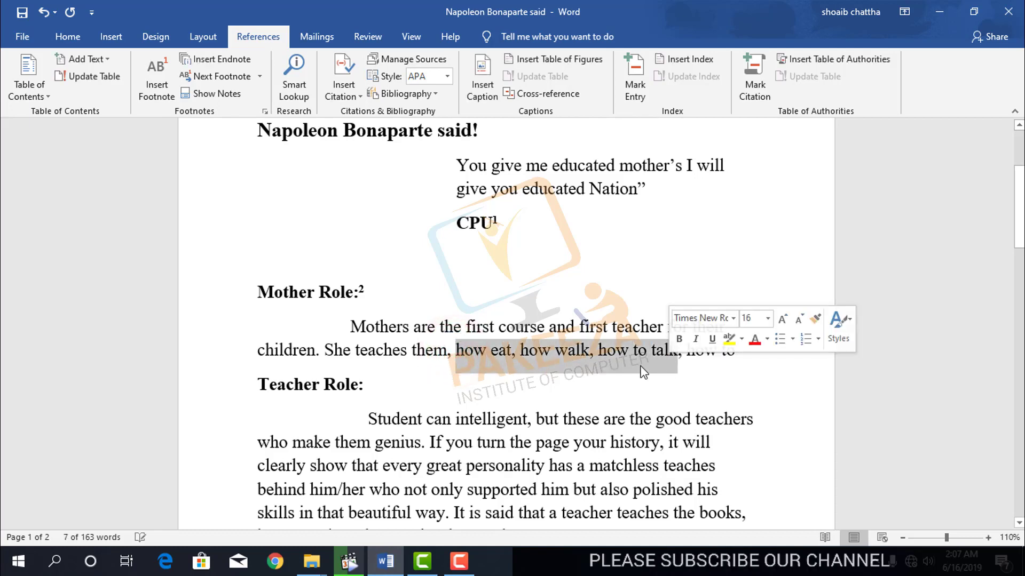
{"action": "right_click", "coordinate": [587, 358]}
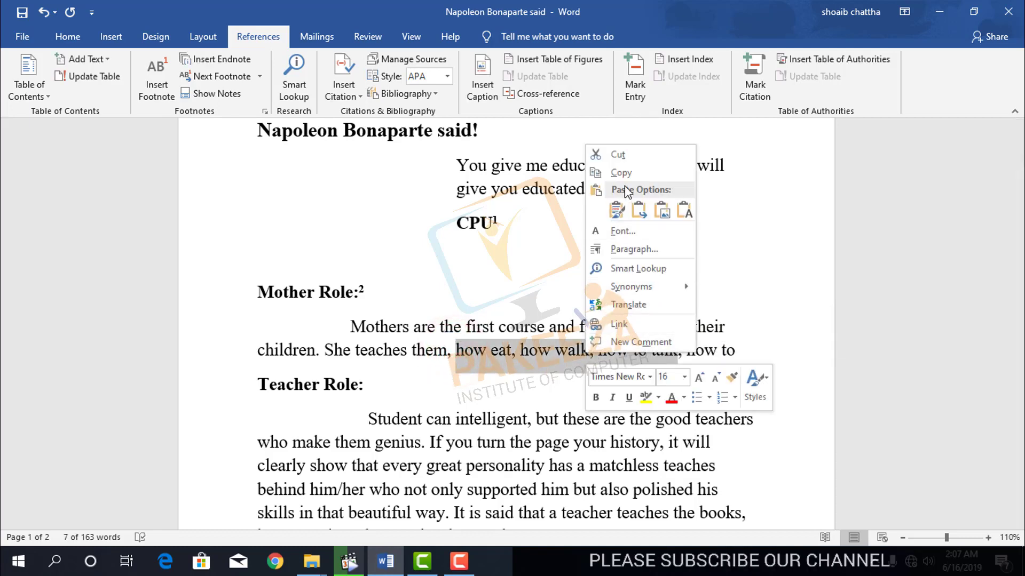
{"action": "left_click", "coordinate": [621, 172]}
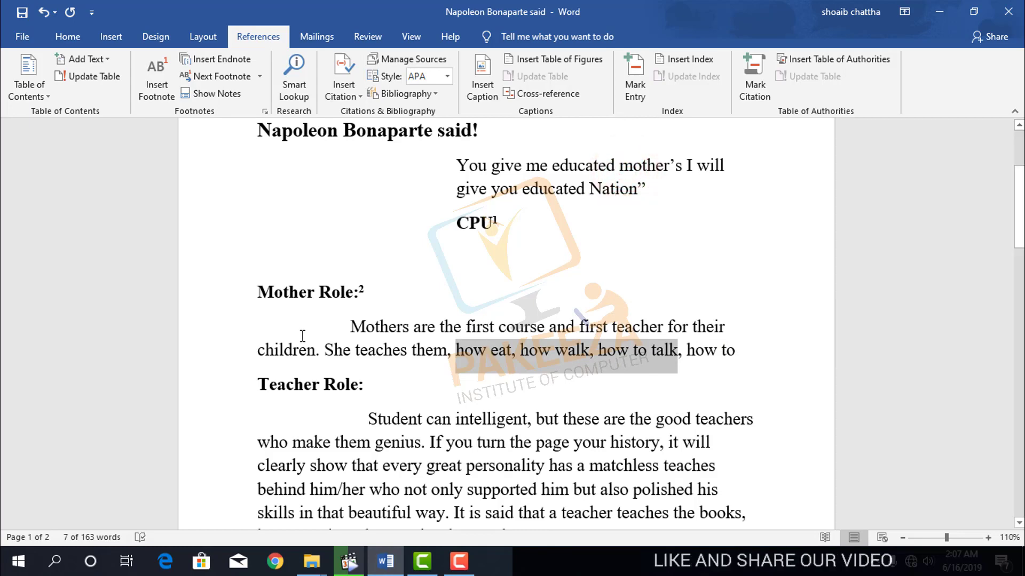
- Paste the copied phrase "how eat, how walk, how to talk" as the text of footnote 2
{"action": "scroll", "coordinate": [299, 352], "scroll_direction": "down", "scroll_amount": 5}
{"action": "scroll", "coordinate": [316, 388], "scroll_direction": "down", "scroll_amount": 2}
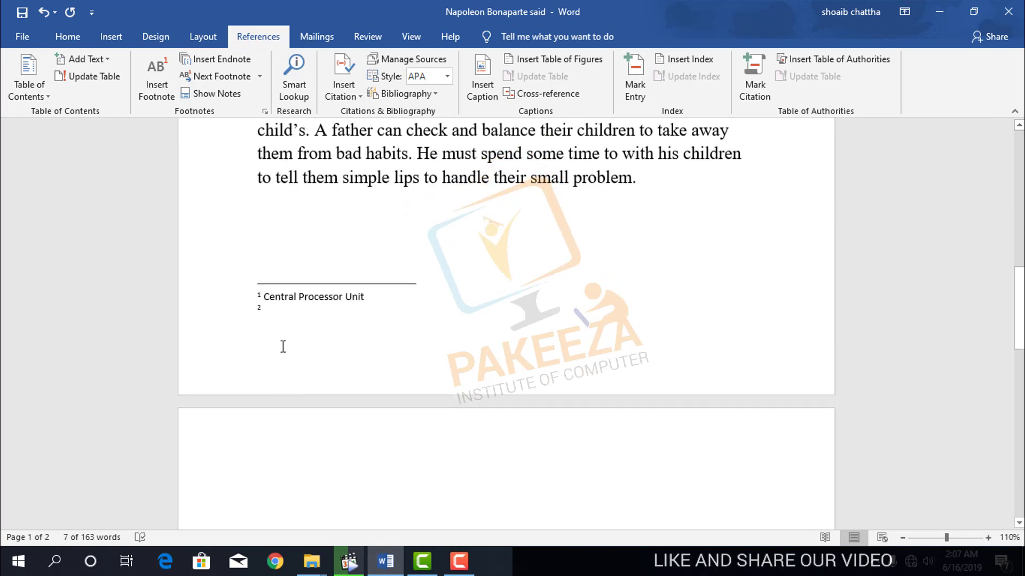
{"action": "right_click", "coordinate": [273, 305]}
{"action": "left_click", "coordinate": [260, 310]}
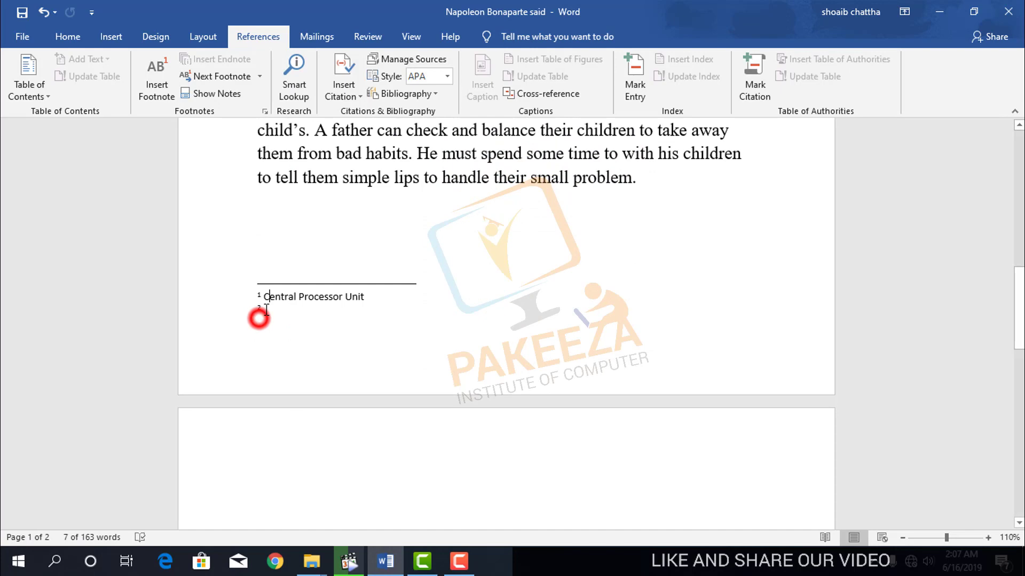
{"action": "right_click", "coordinate": [270, 309]}
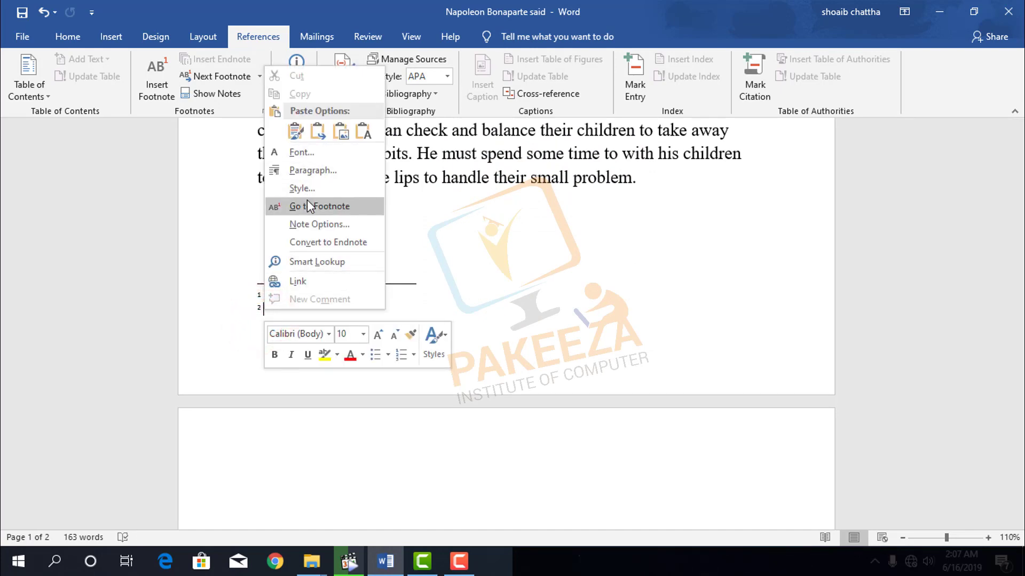
{"action": "left_click", "coordinate": [332, 395]}
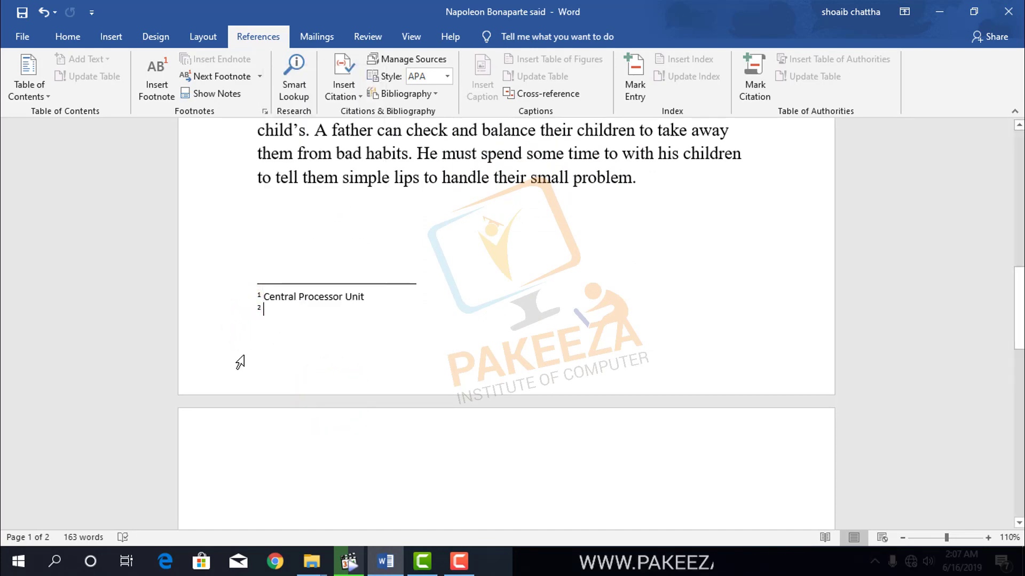
{"action": "key", "text": "ctrl+v"}
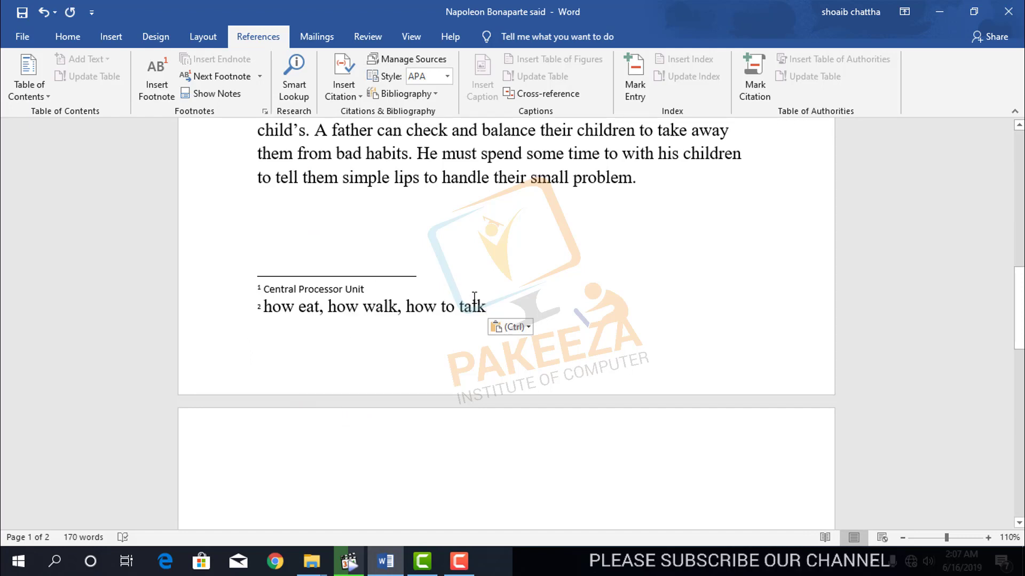
- Change the pasted footnote phrase to text only, dropping its source formatting
{"action": "left_click", "coordinate": [529, 327]}
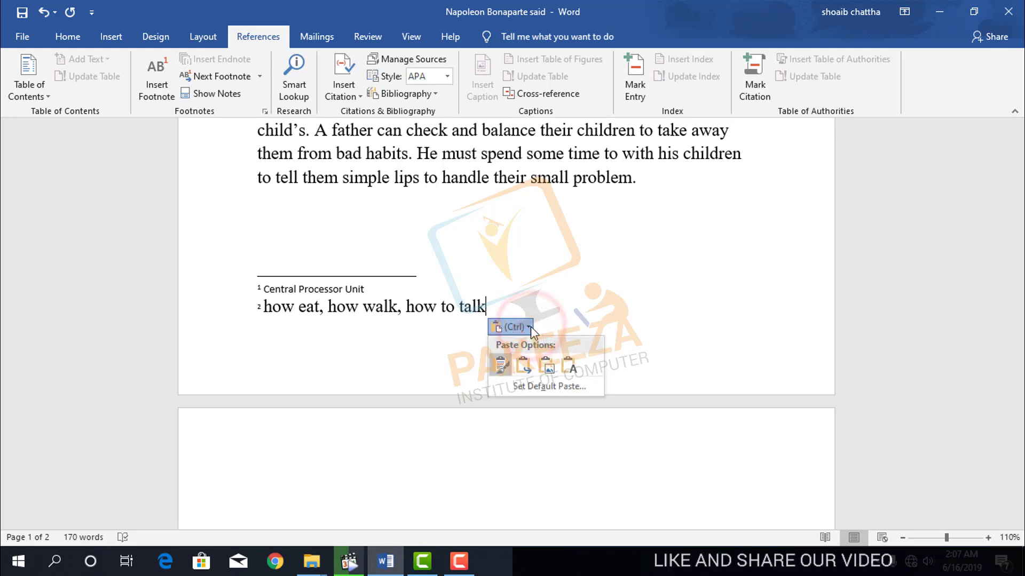
{"action": "left_click", "coordinate": [575, 375]}
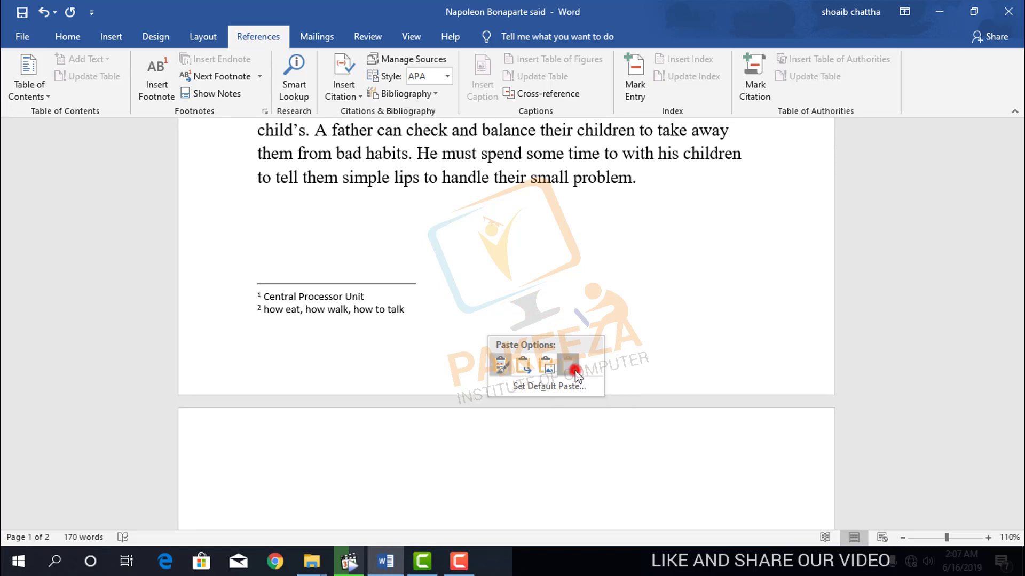
{"action": "left_click", "coordinate": [575, 375]}
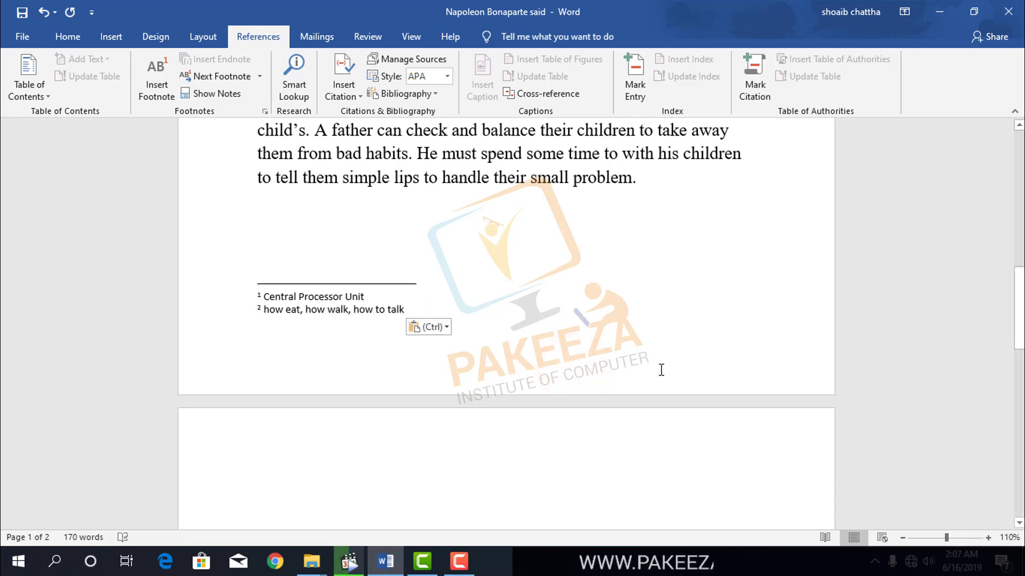
- Preview the footnote at the Mother Role reference and review both notes below the separator line
{"action": "scroll", "coordinate": [658, 373], "scroll_direction": "up", "scroll_amount": 5}
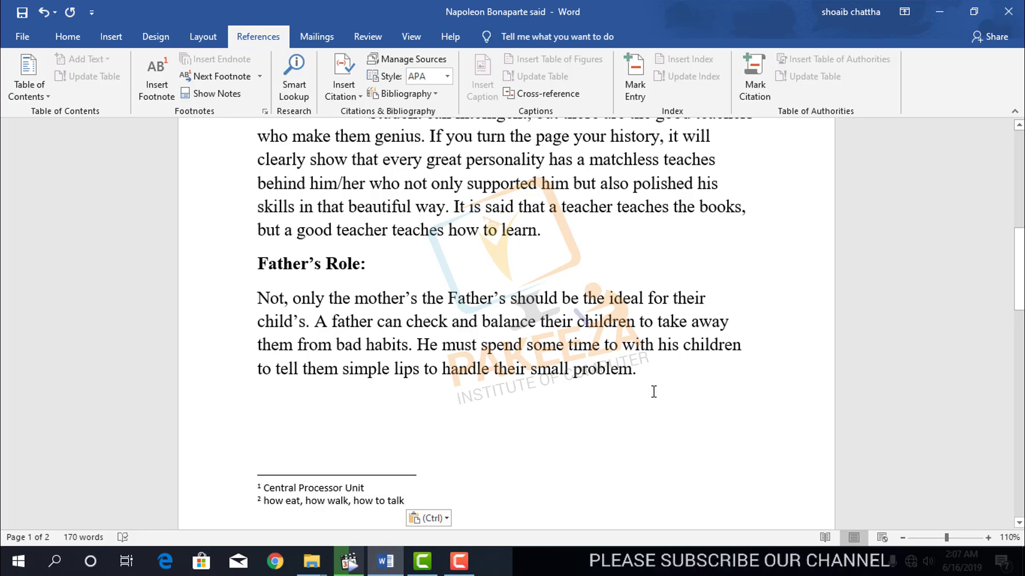
{"action": "scroll", "coordinate": [654, 391], "scroll_direction": "up", "scroll_amount": 4}
{"action": "scroll", "coordinate": [656, 389], "scroll_direction": "up", "scroll_amount": 3}
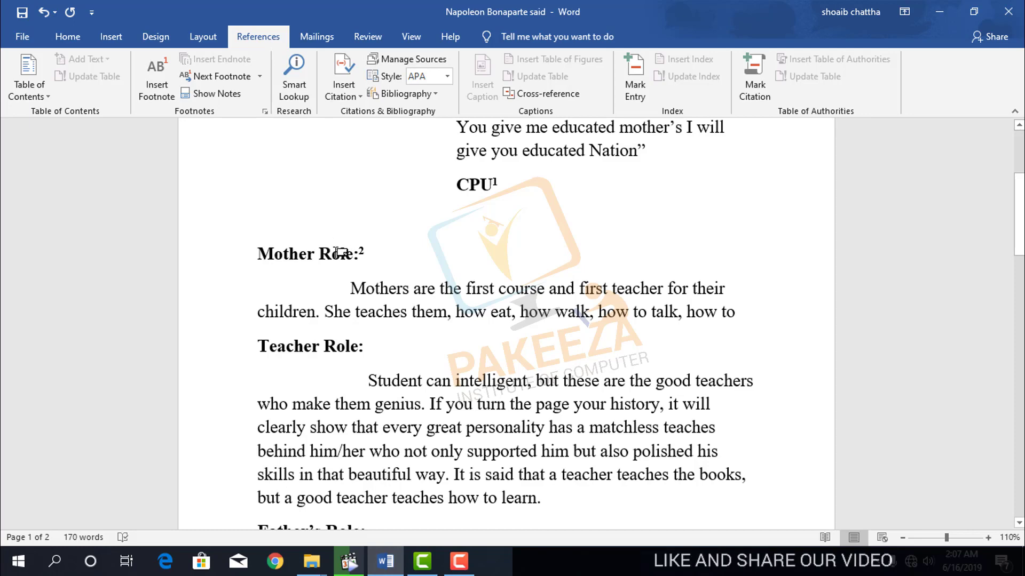
{"action": "mouse_move", "coordinate": [340, 252]}
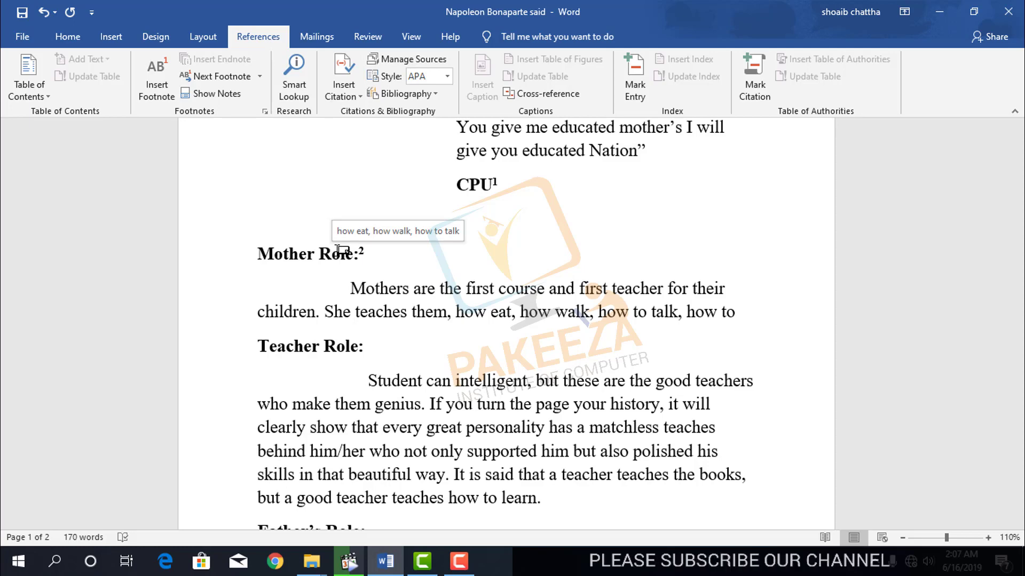
{"action": "scroll", "coordinate": [339, 249], "scroll_direction": "down", "scroll_amount": 4}
{"action": "scroll", "coordinate": [333, 278], "scroll_direction": "down", "scroll_amount": 3}
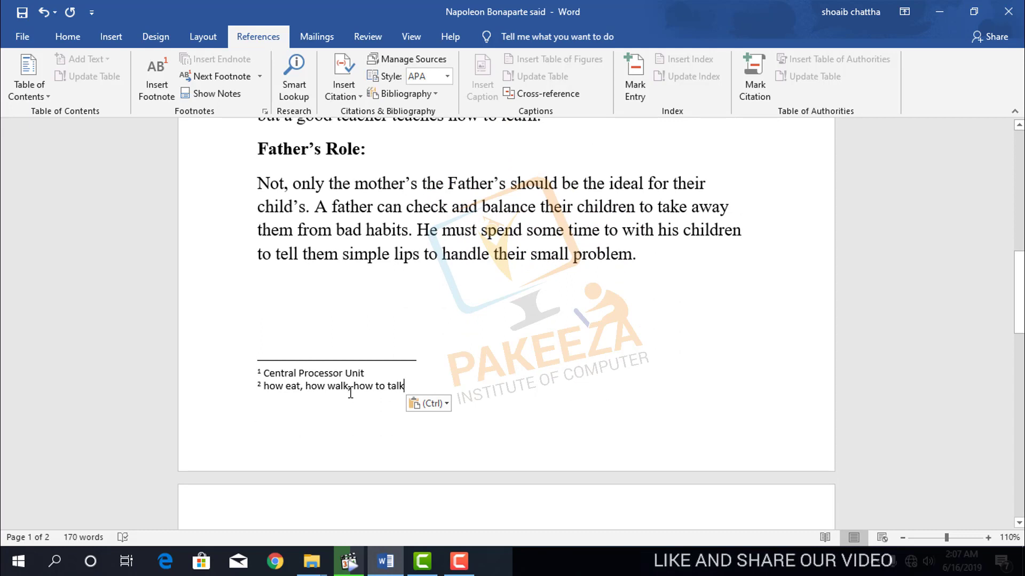
{"action": "left_click_drag", "start_coordinate": [422, 382], "coordinate": [242, 355]}
{"action": "left_click", "coordinate": [452, 373]}
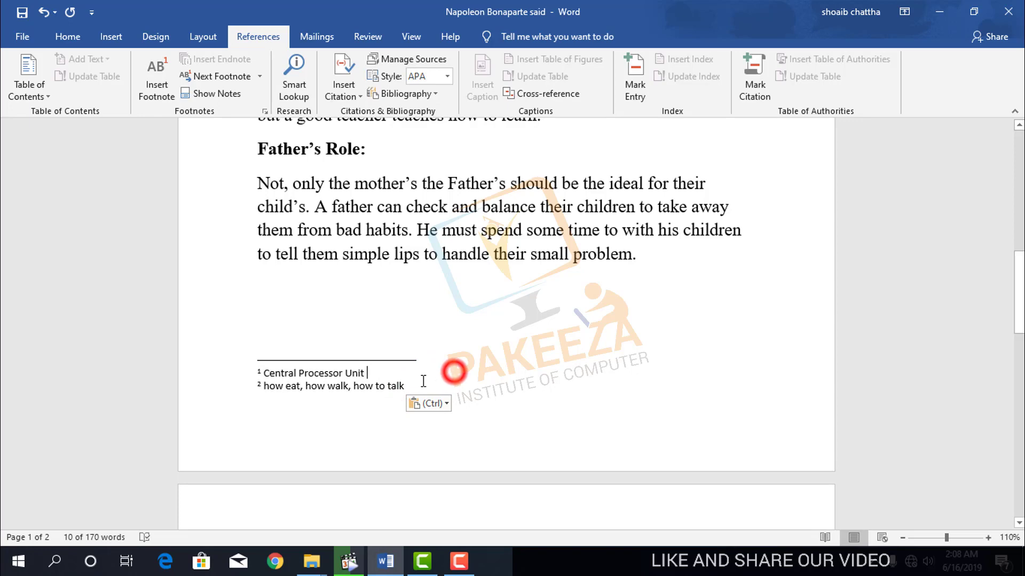
- Delete the footnote reference beside the "Mother Role:" heading to remove its footnote
{"action": "scroll", "coordinate": [395, 382], "scroll_direction": "up", "scroll_amount": 8}
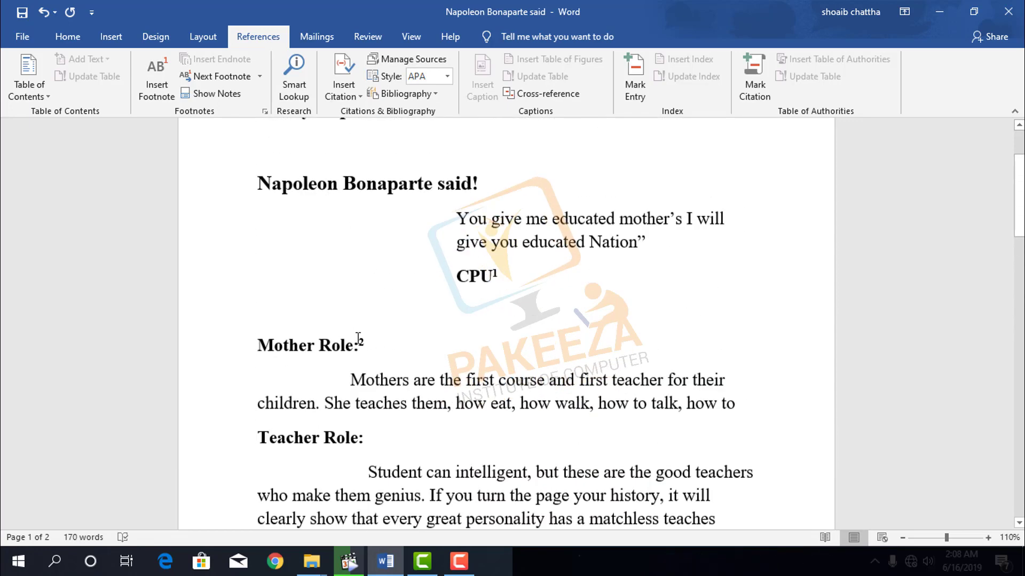
{"action": "scroll", "coordinate": [358, 340], "scroll_direction": "up", "scroll_amount": 1}
{"action": "left_click", "coordinate": [366, 364]}
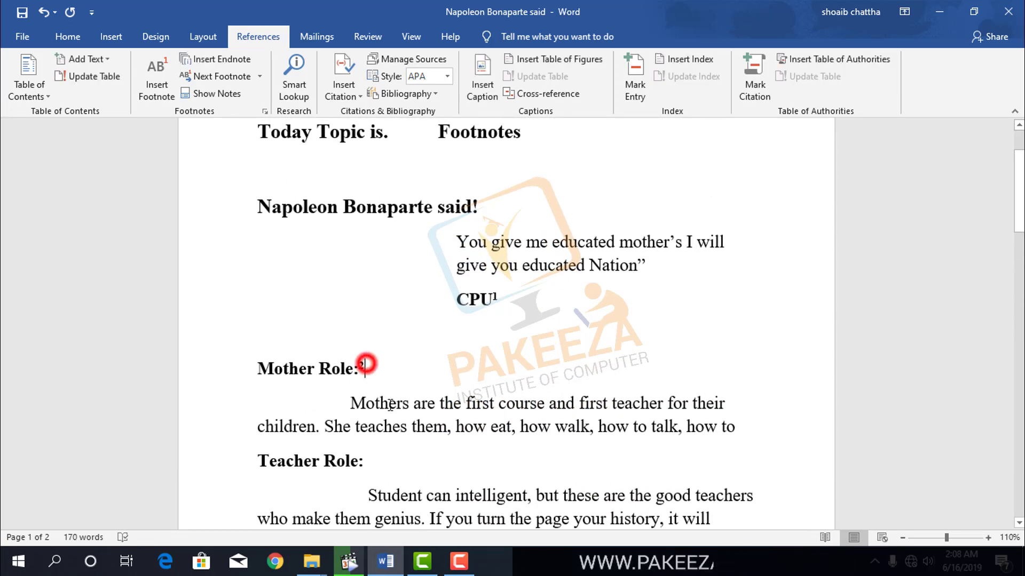
{"action": "key", "text": "shift+Left"}
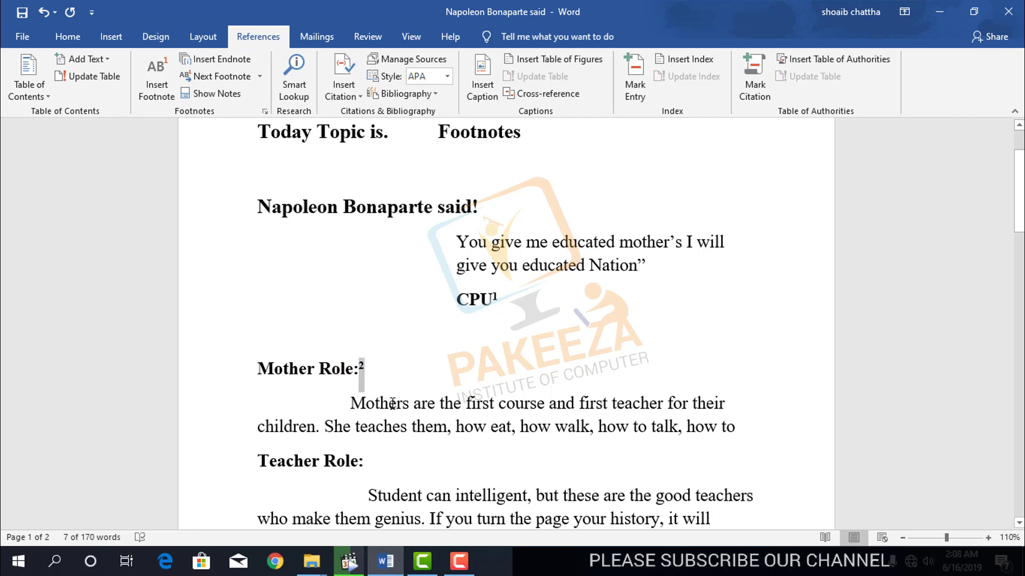
{"action": "key", "text": "Delete"}
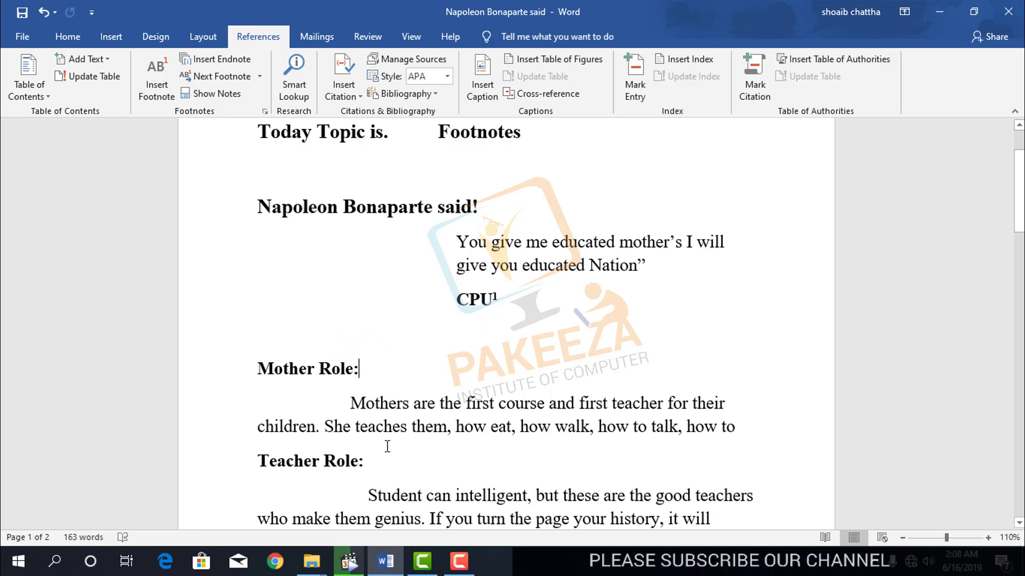
- Delete the footnote reference beside CPU to remove its "Central Processor Unit" note from the page
{"action": "scroll", "coordinate": [356, 347], "scroll_direction": "down", "scroll_amount": 8}
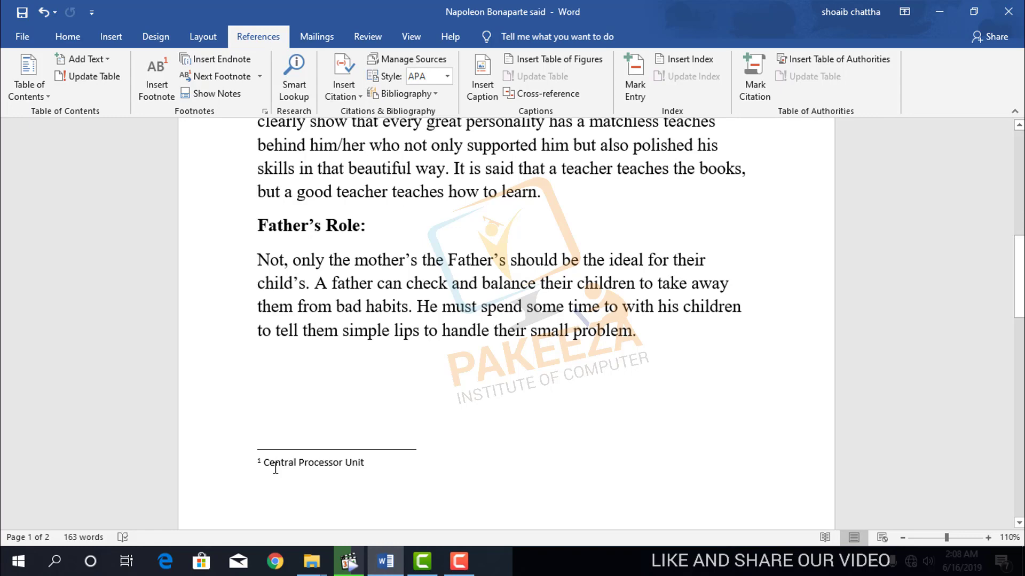
{"action": "scroll", "coordinate": [293, 461], "scroll_direction": "up", "scroll_amount": 10}
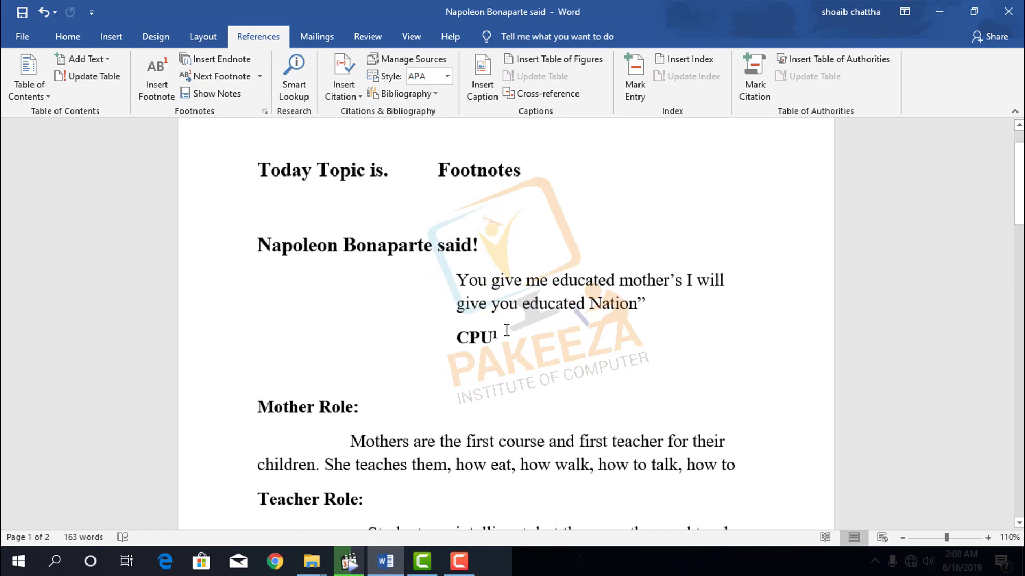
{"action": "double_click", "coordinate": [506, 332]}
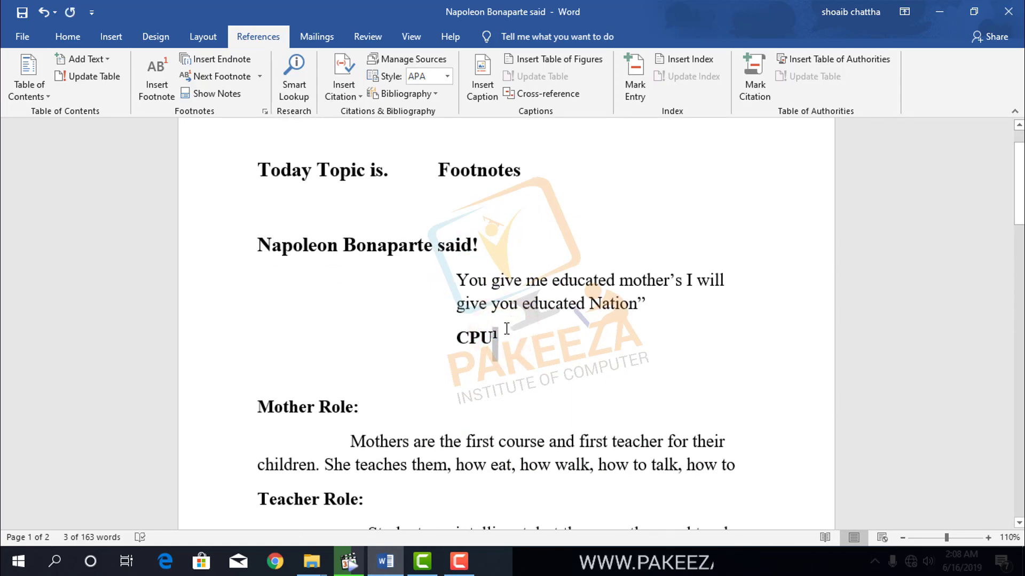
{"action": "key", "text": "Delete"}
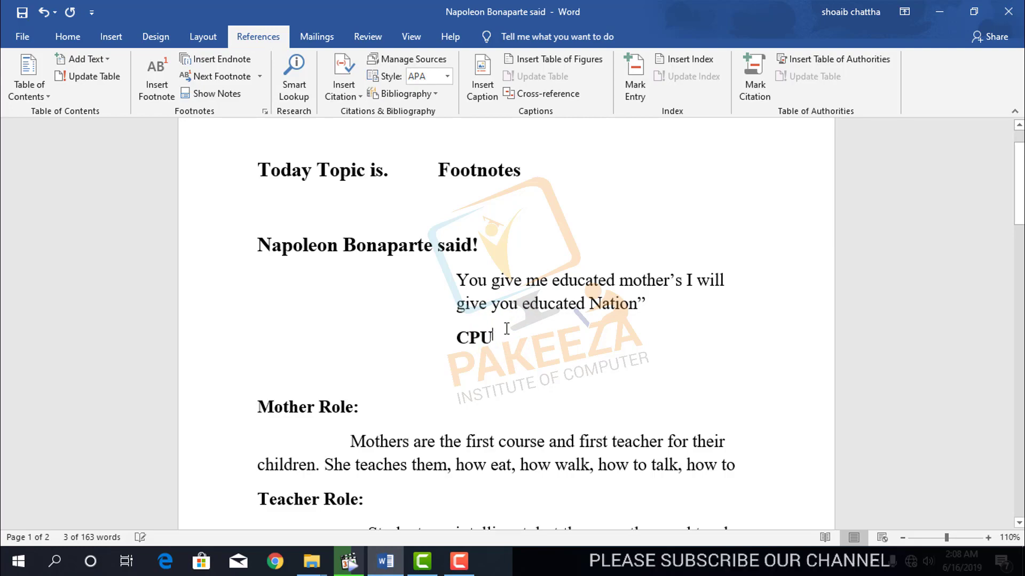
{"action": "scroll", "coordinate": [377, 453], "scroll_direction": "down", "scroll_amount": 10}
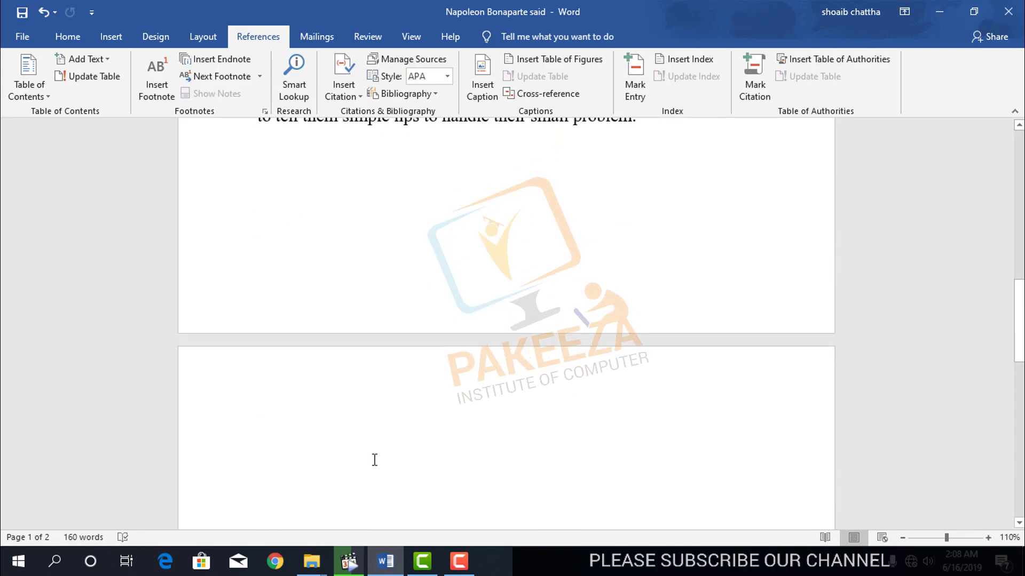
{"action": "scroll", "coordinate": [295, 333], "scroll_direction": "up", "scroll_amount": 10}
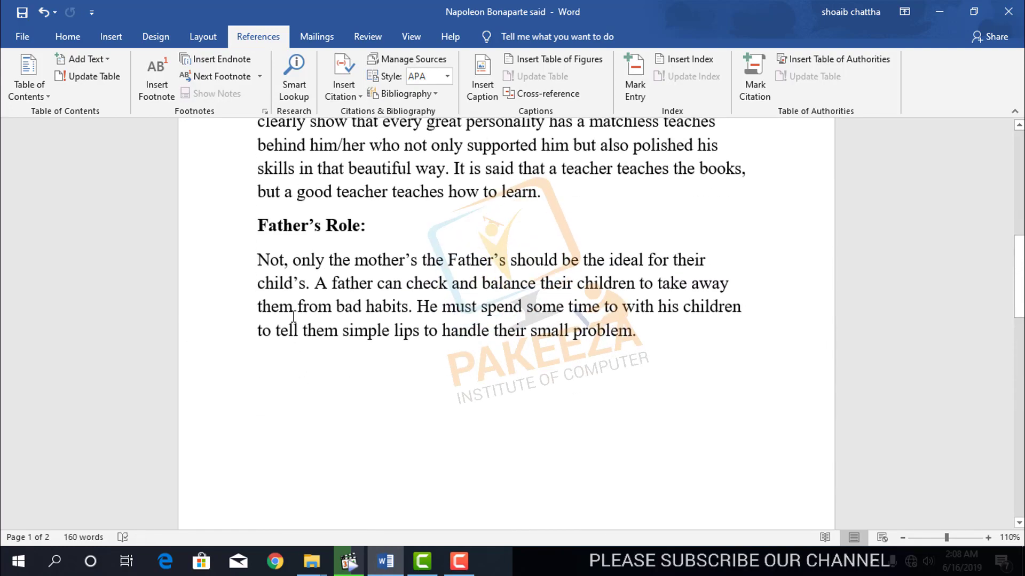
{"action": "scroll", "coordinate": [282, 341], "scroll_direction": "up", "scroll_amount": 3}
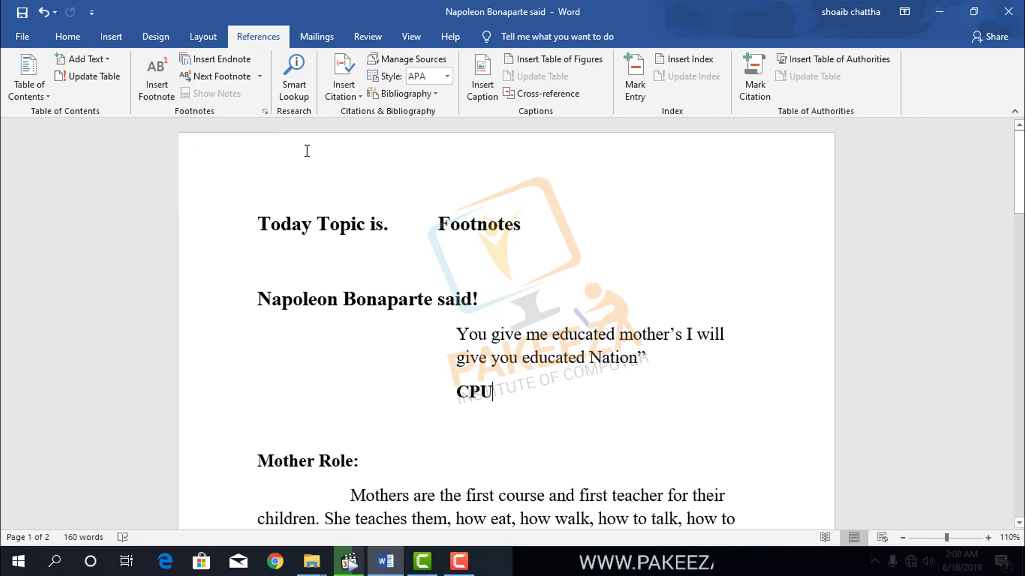
- Insert an endnote after CPU and check its reference mark in the text
{"action": "left_click", "coordinate": [220, 60]}
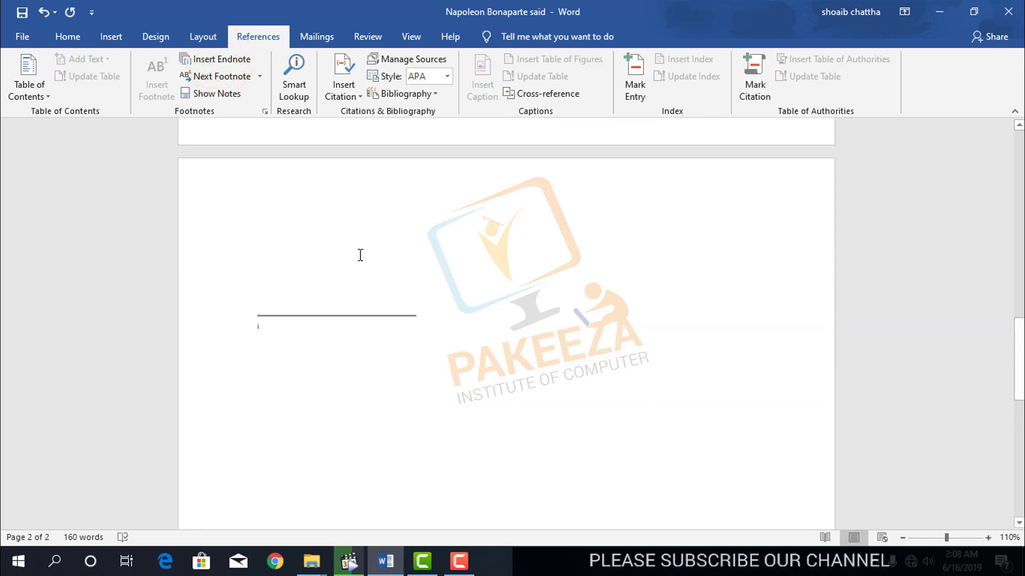
{"action": "scroll", "coordinate": [359, 254], "scroll_direction": "up", "scroll_amount": 3}
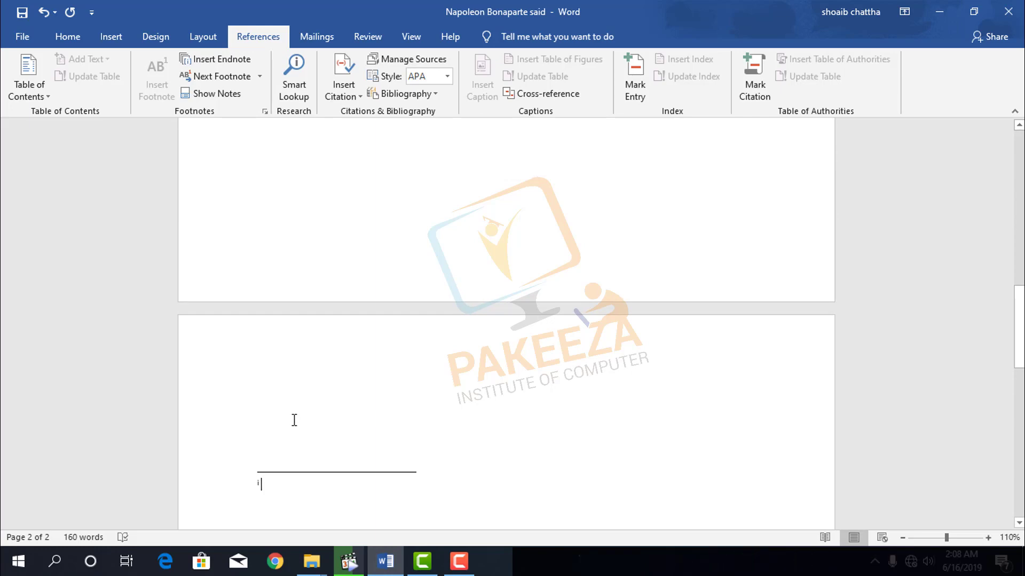
{"action": "scroll", "coordinate": [286, 411], "scroll_direction": "up", "scroll_amount": 15}
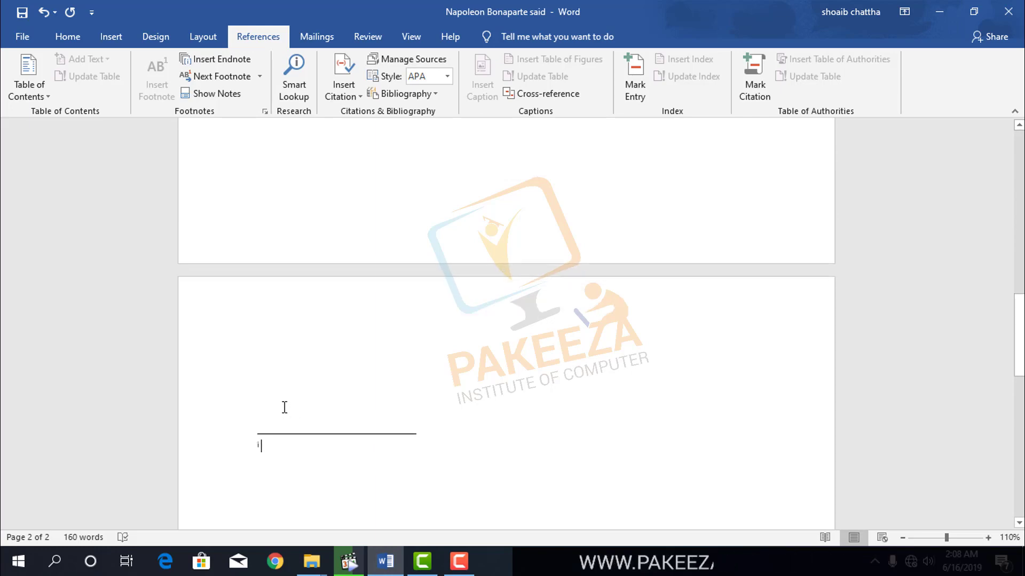
{"action": "scroll", "coordinate": [286, 403], "scroll_direction": "up", "scroll_amount": 2}
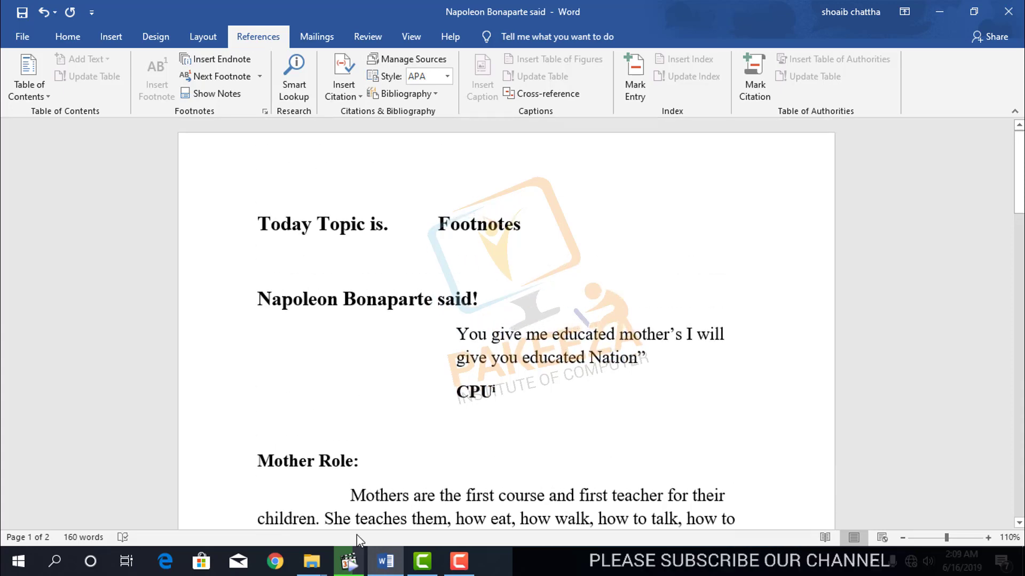
{"action": "left_click", "coordinate": [459, 560]}
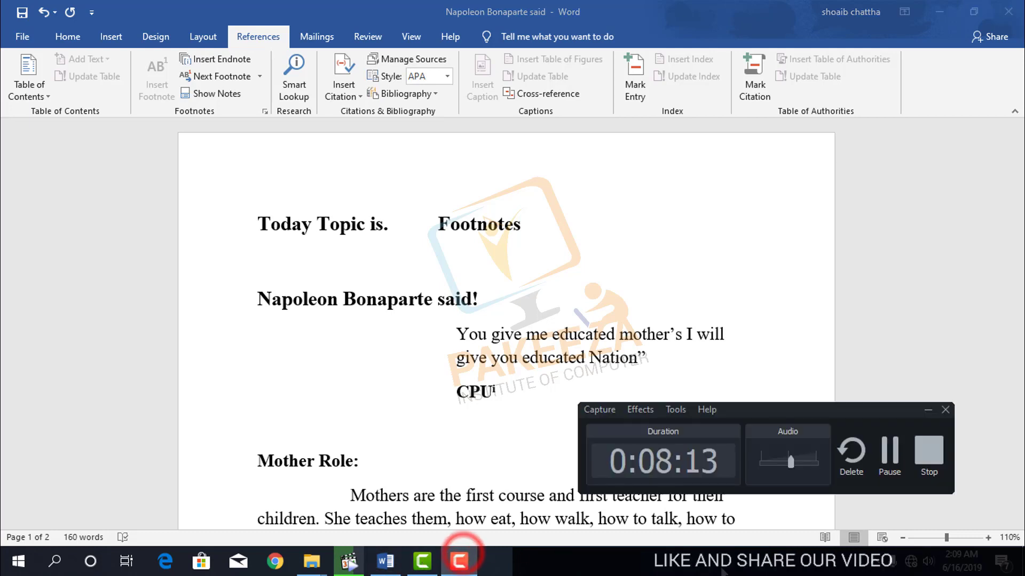
{"action": "left_click", "coordinate": [889, 451]}
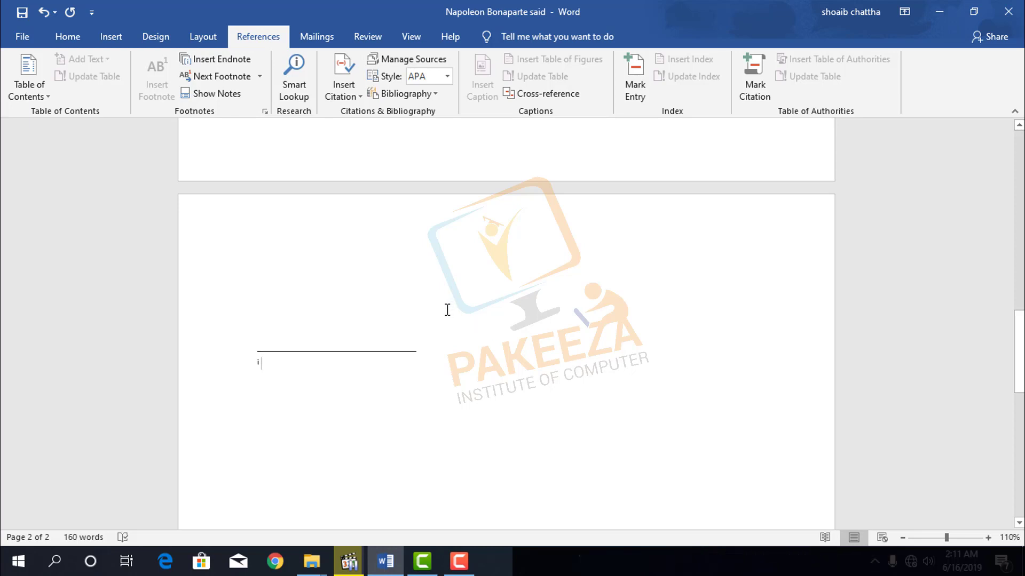
- Delete the endnote's number mark below the separator line on page 2
{"action": "key", "text": "ctrl+z"}
{"action": "key", "text": "ctrl+z"}
{"action": "left_click", "coordinate": [399, 178]}
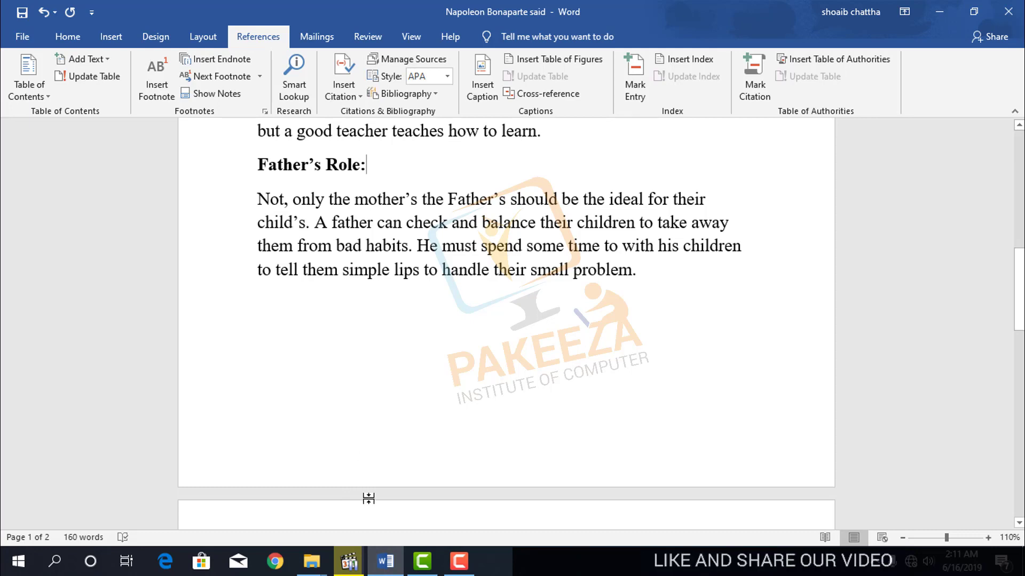
{"action": "scroll", "coordinate": [290, 444], "scroll_direction": "down", "scroll_amount": 3}
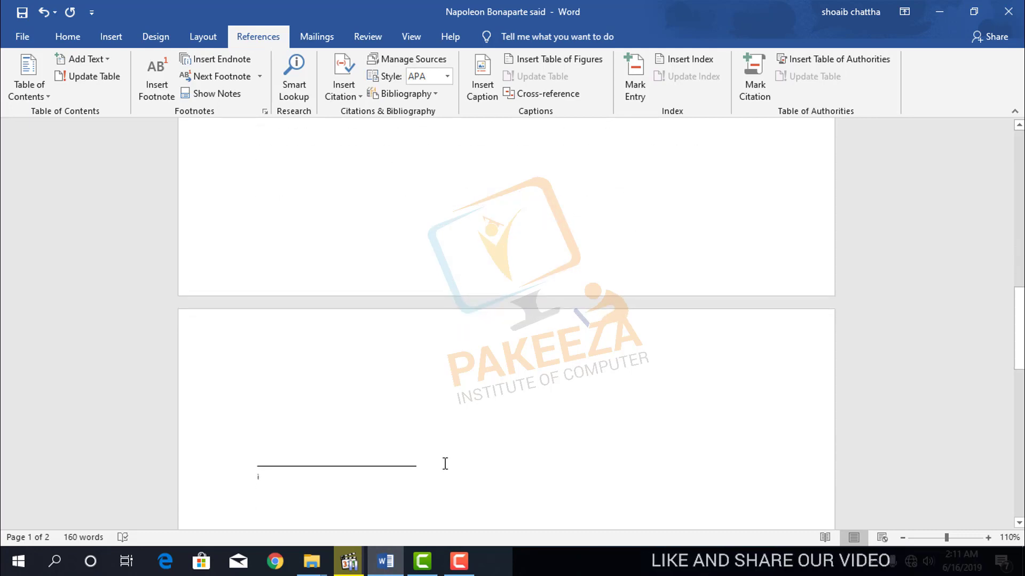
{"action": "double_click", "coordinate": [318, 482]}
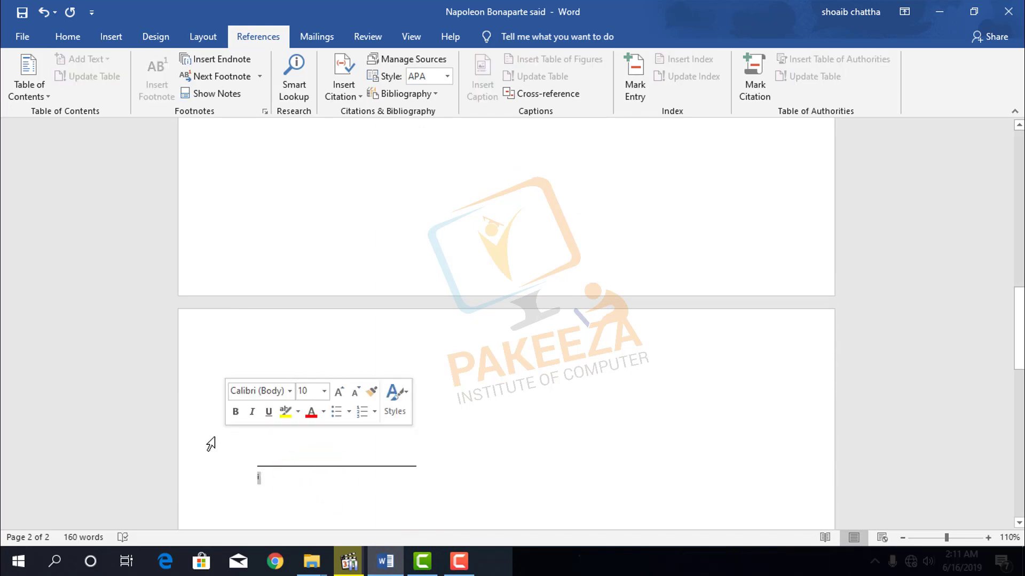
{"action": "key", "text": "Delete"}
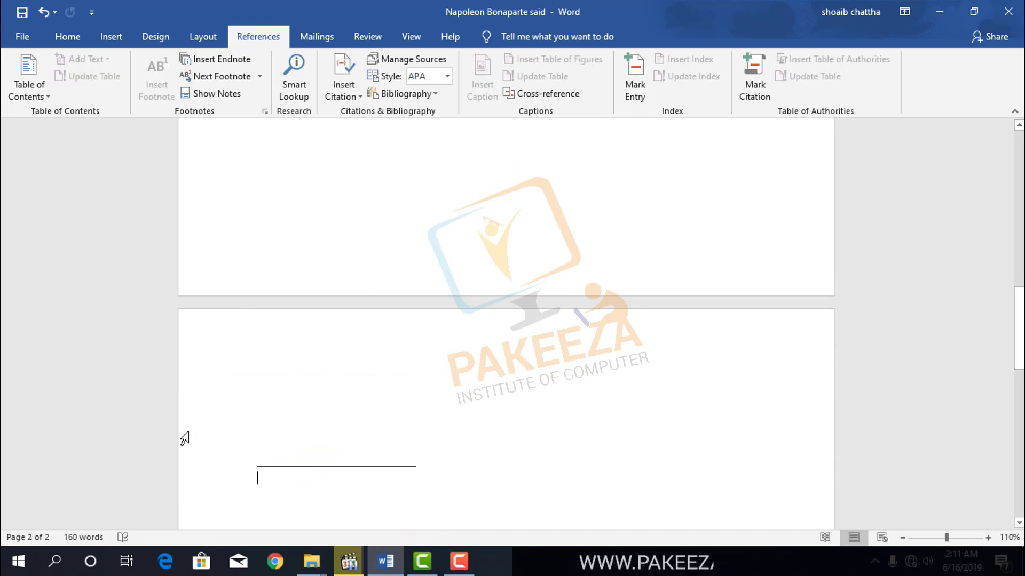
- Delete the endnote reference beside CPU to remove the endnote from the document
{"action": "scroll", "coordinate": [507, 343], "scroll_direction": "up", "scroll_amount": 8}
{"action": "scroll", "coordinate": [400, 261], "scroll_direction": "up", "scroll_amount": 1}
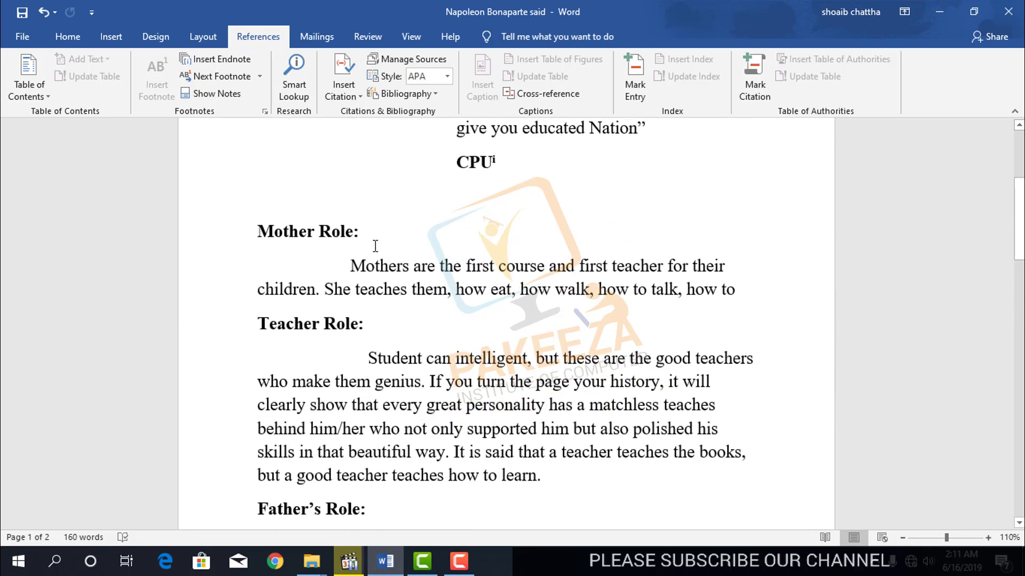
{"action": "left_click", "coordinate": [526, 149]}
{"action": "left_click", "coordinate": [498, 161]}
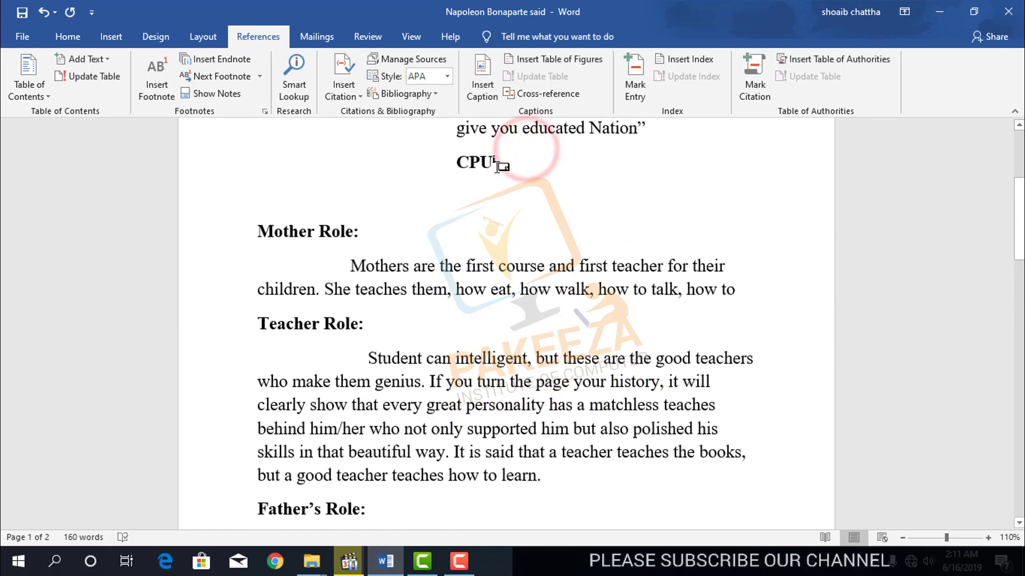
{"action": "key", "text": "BackSpace"}
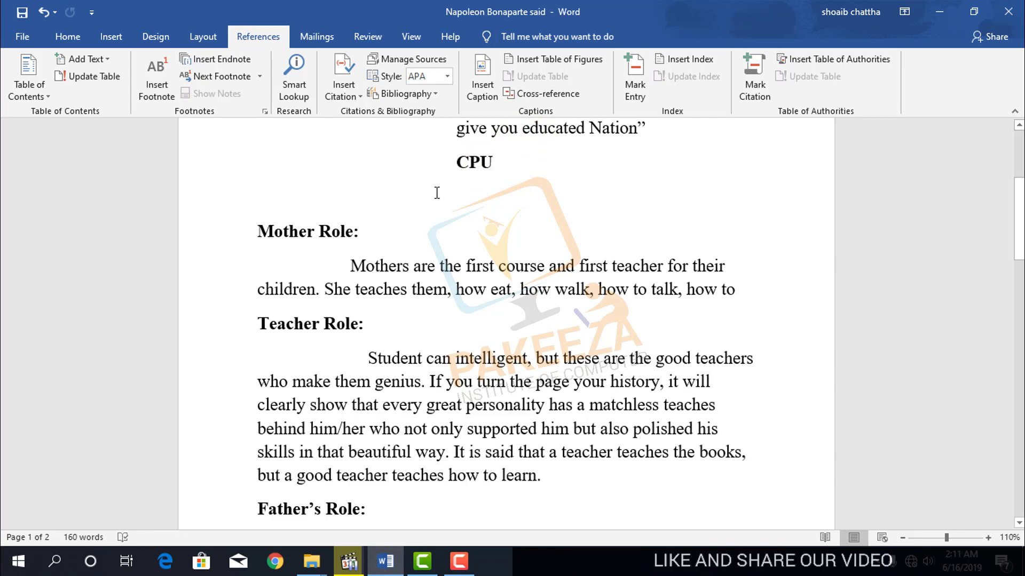
- Remove the empty lines after the Father's Role paragraph to eliminate the blank second page
{"action": "scroll", "coordinate": [454, 186], "scroll_direction": "down", "scroll_amount": 10}
{"action": "left_click", "coordinate": [336, 404]}
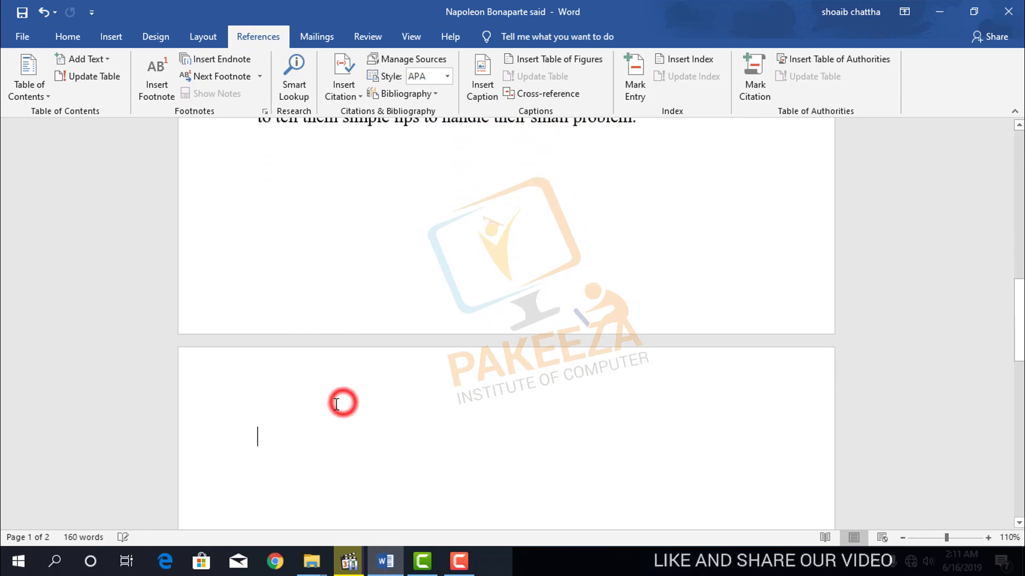
{"action": "key", "text": "BackSpace"}
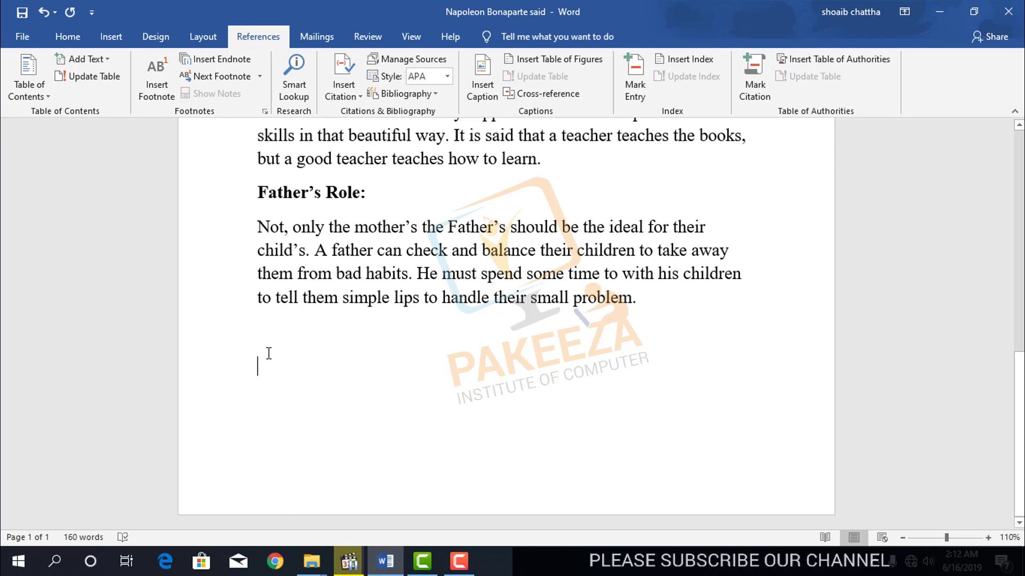
{"action": "scroll", "coordinate": [272, 355], "scroll_direction": "up", "scroll_amount": 1}
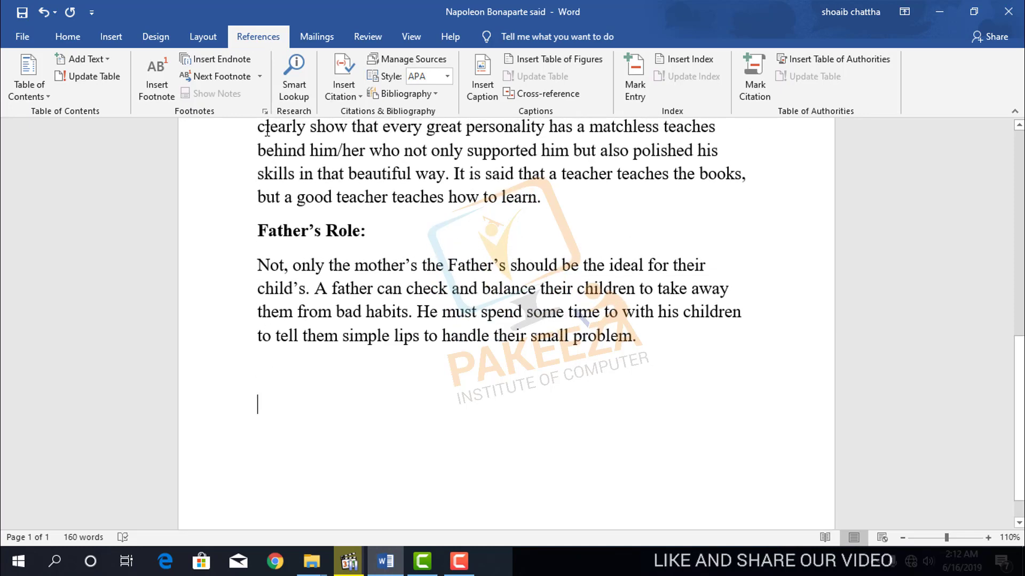
{"action": "scroll", "coordinate": [227, 68], "scroll_direction": "up", "scroll_amount": 4}
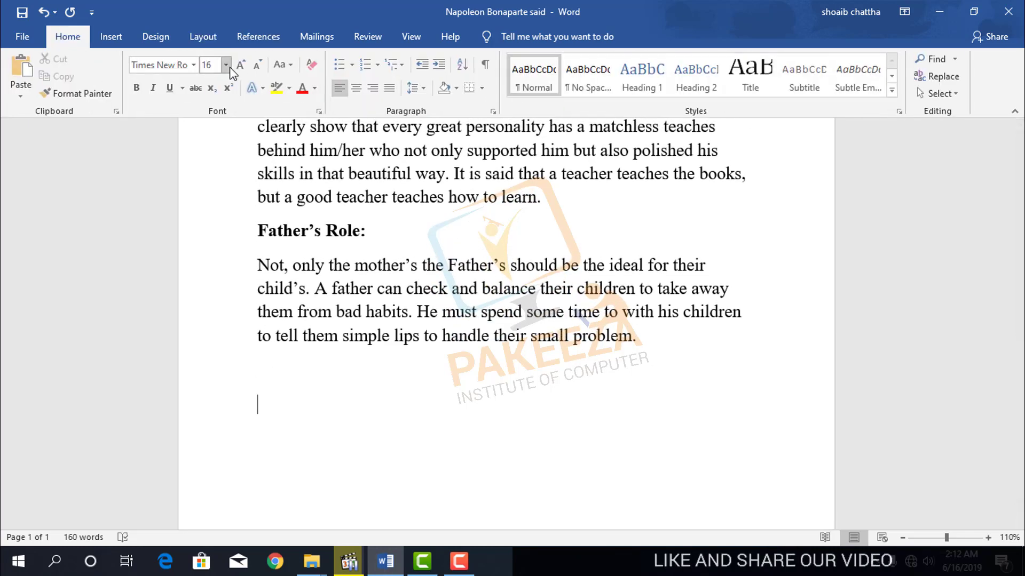
{"action": "left_click", "coordinate": [492, 386]}
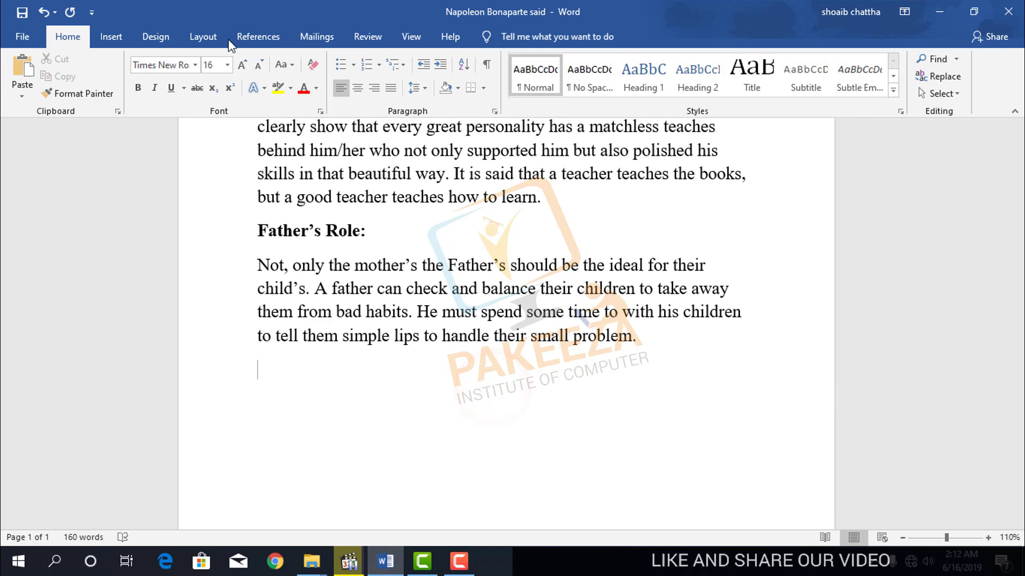
- Insert an endnote directly after CPU and review its reference mark and the empty note on page 2
{"action": "left_click", "coordinate": [257, 37]}
{"action": "scroll", "coordinate": [514, 301], "scroll_direction": "up", "scroll_amount": 9}
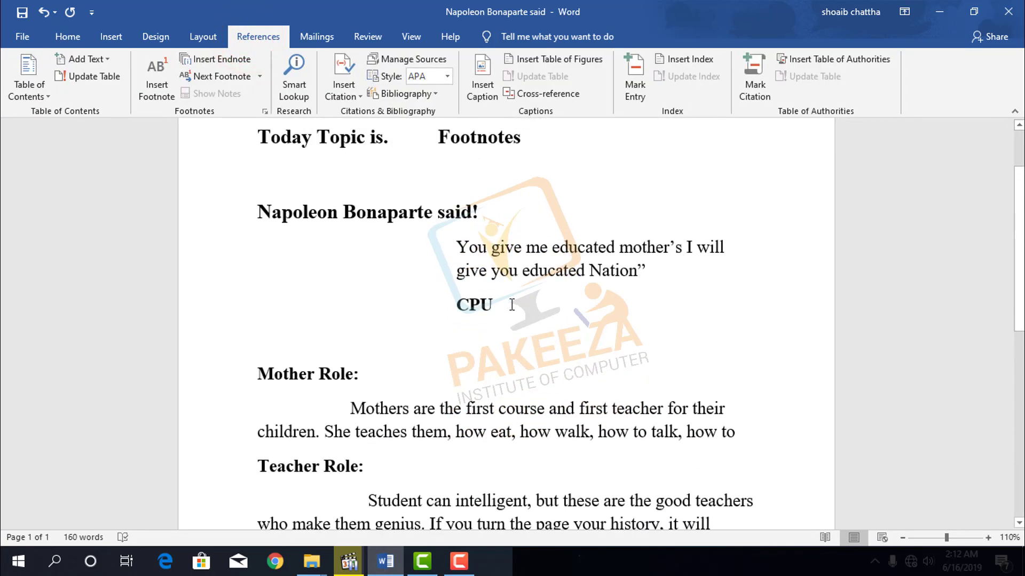
{"action": "left_click", "coordinate": [491, 304]}
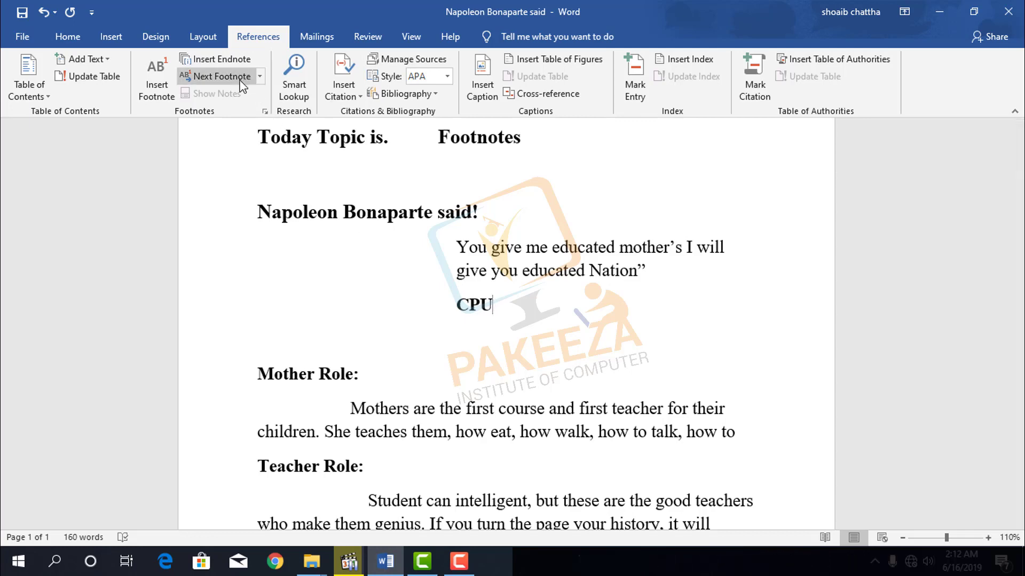
{"action": "left_click", "coordinate": [216, 59]}
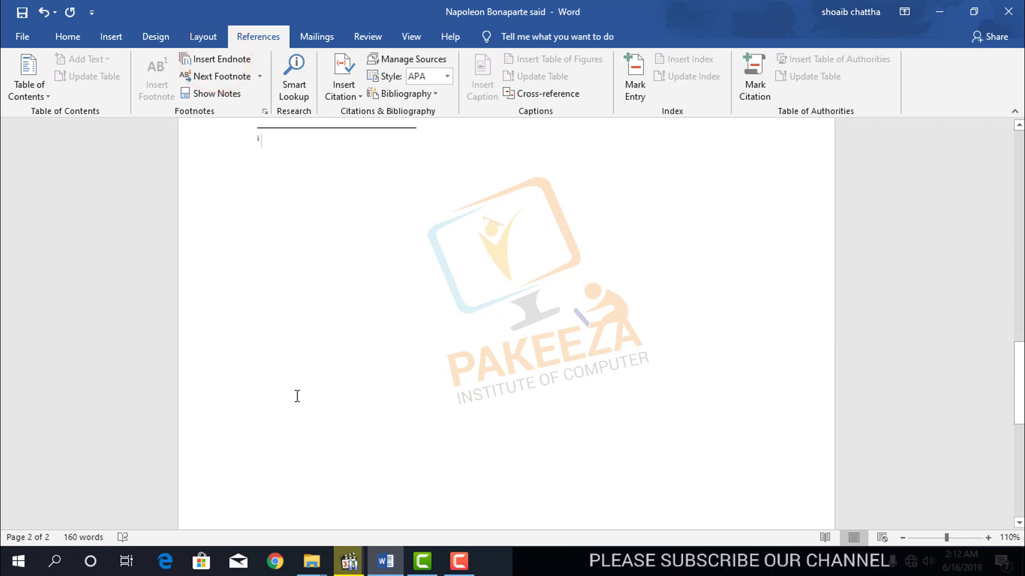
{"action": "scroll", "coordinate": [202, 373], "scroll_direction": "up", "scroll_amount": 5}
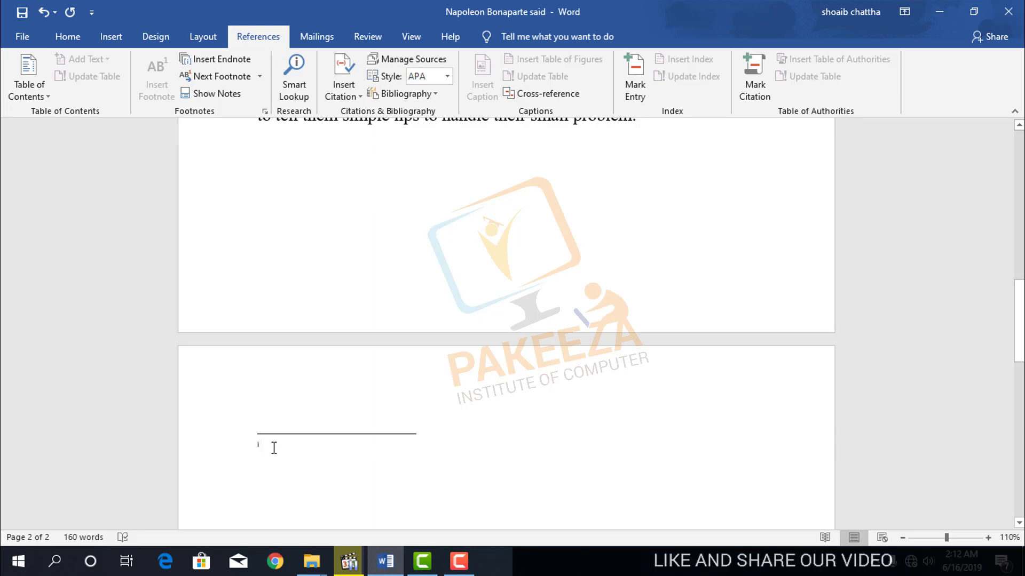
{"action": "scroll", "coordinate": [275, 447], "scroll_direction": "up", "scroll_amount": 7}
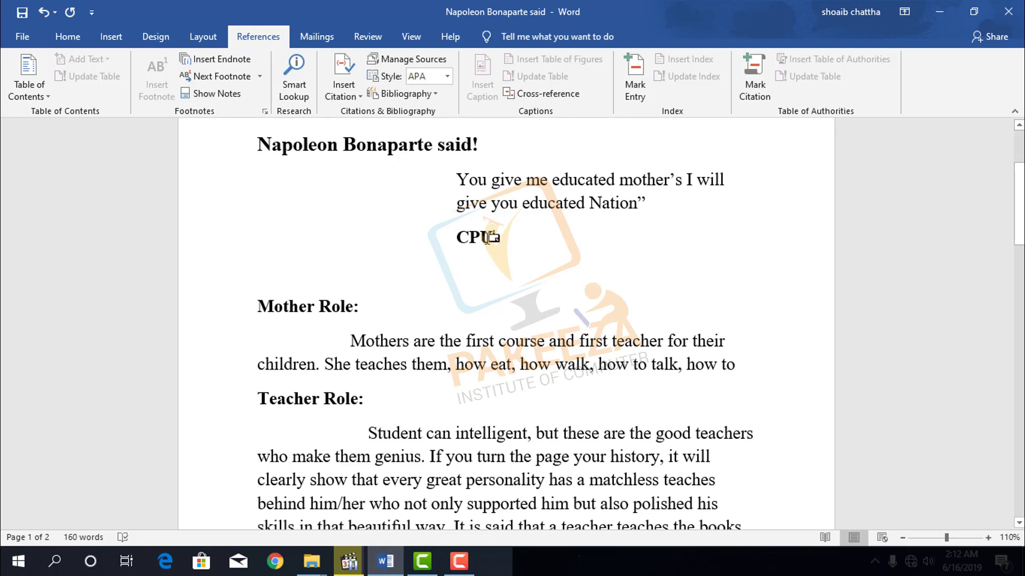
{"action": "scroll", "coordinate": [286, 389], "scroll_direction": "down", "scroll_amount": 7}
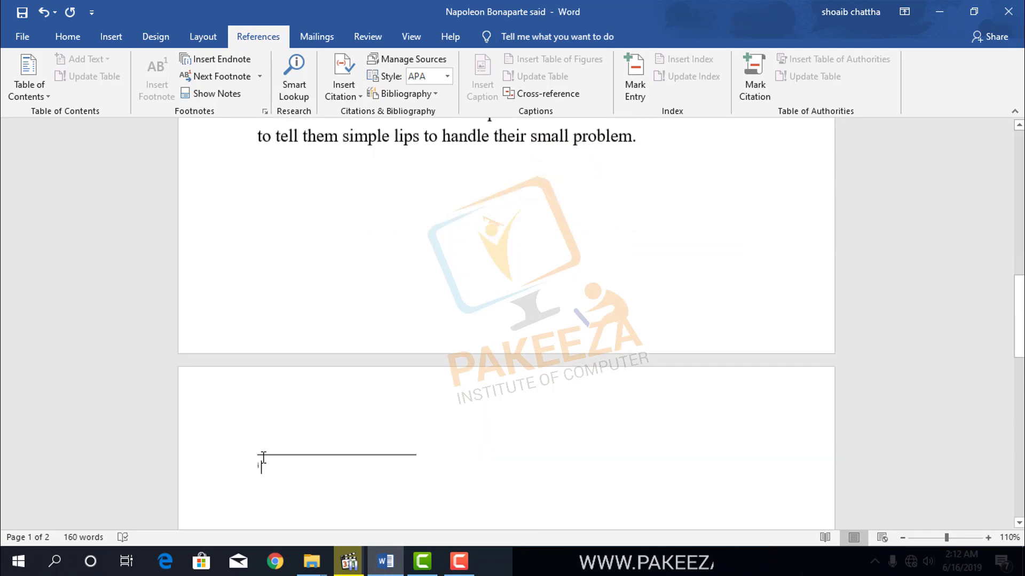
{"action": "scroll", "coordinate": [263, 459], "scroll_direction": "down", "scroll_amount": 2}
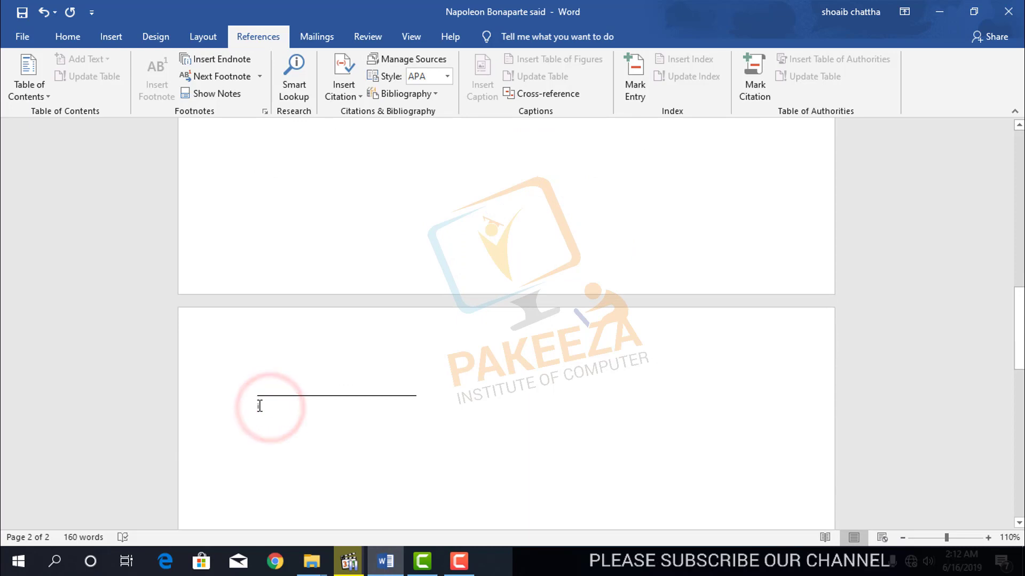
- Write "Central Processor Unit" as the CPU endnote on page 2, correcting the misspelled first word, and add a new line below it
{"action": "type", "text": "C"}
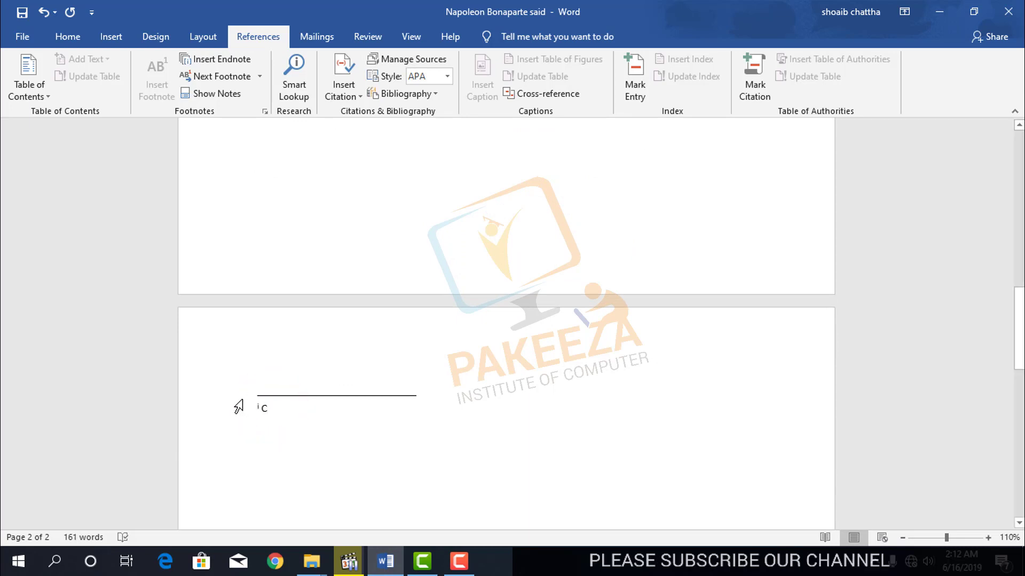
{"action": "type", "text": "erntral"}
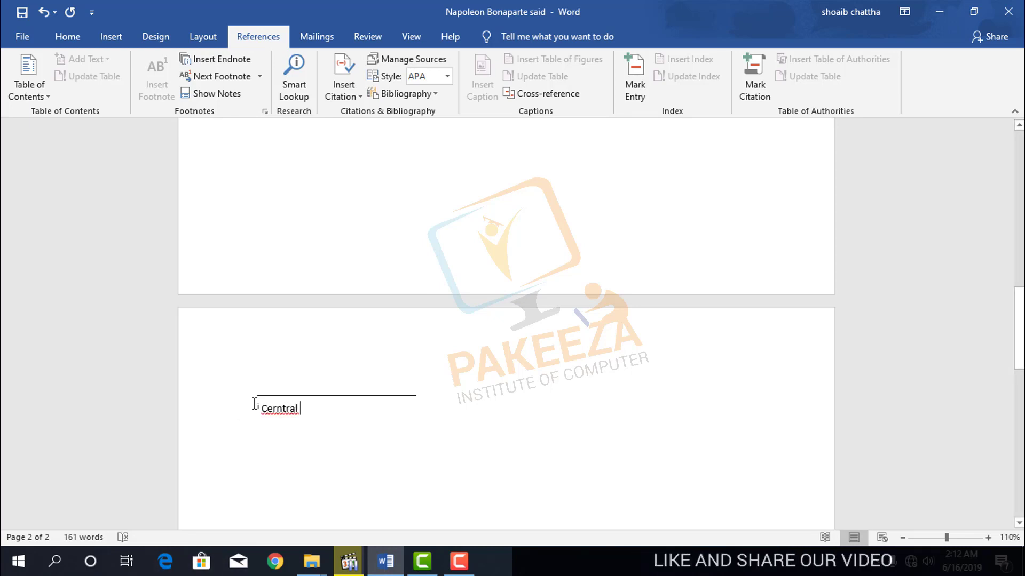
{"action": "right_click", "coordinate": [274, 409]}
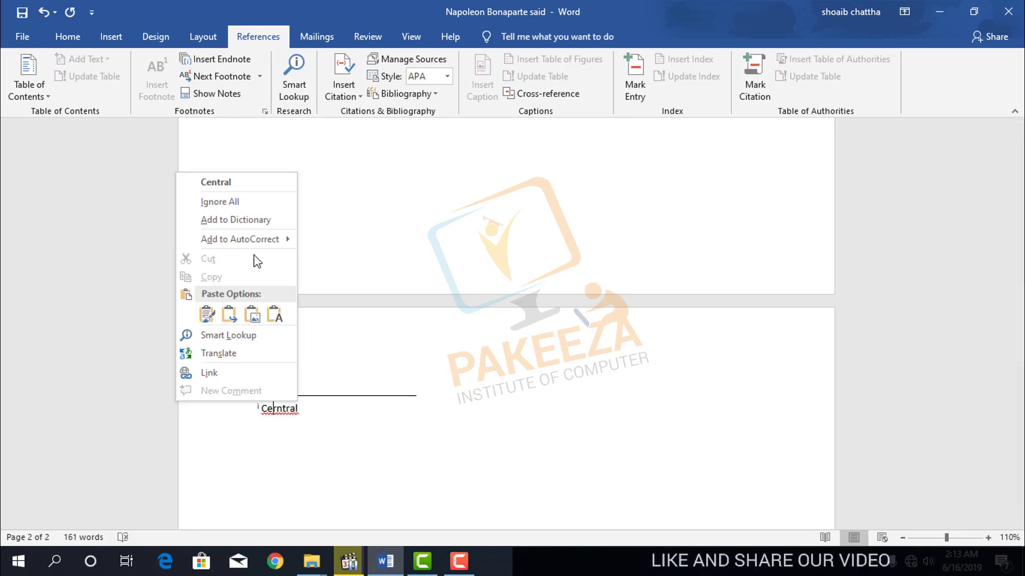
{"action": "left_click", "coordinate": [239, 182]}
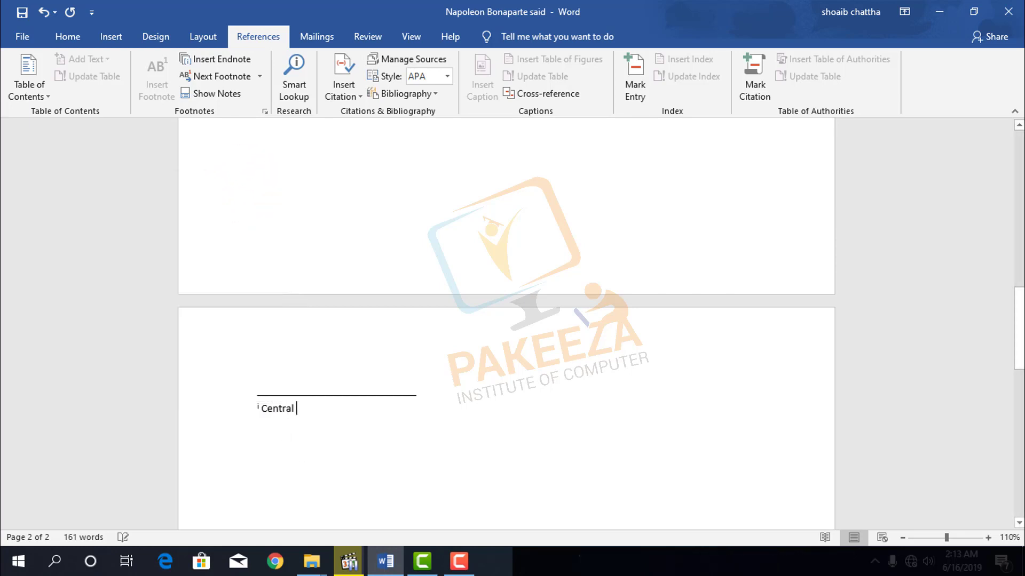
{"action": "type", "text": "Proc"}
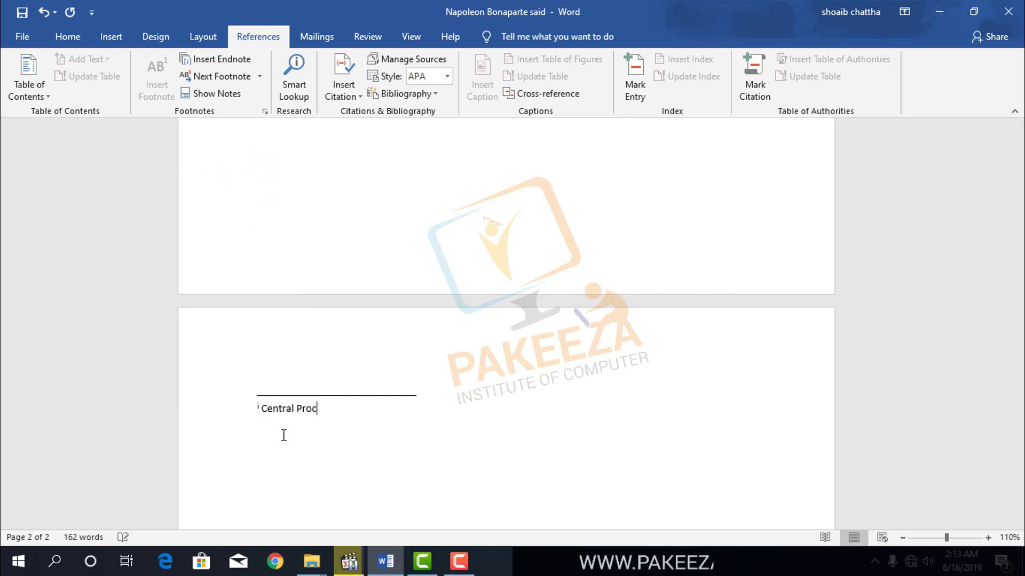
{"action": "type", "text": "essor"}
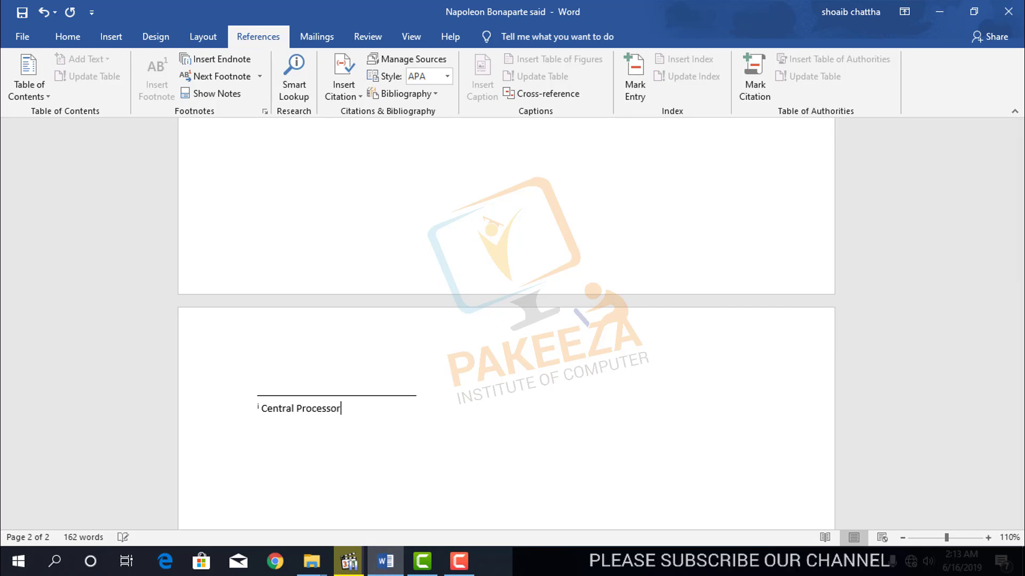
{"action": "type", "text": " Unit"}
{"action": "key", "text": "Return"}
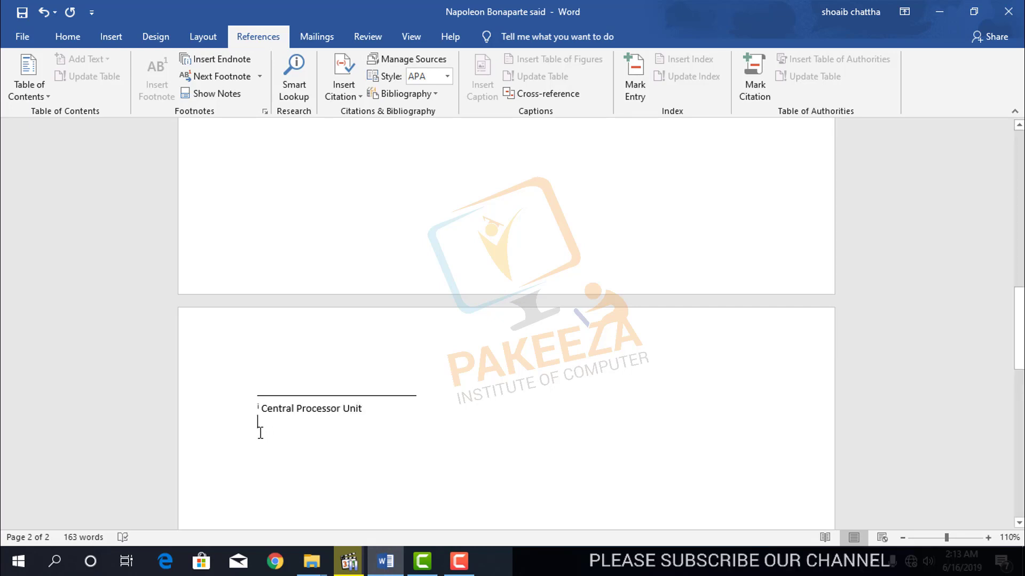
- Insert a second endnote directly after the "Teacher Role:" heading on page 1
{"action": "scroll", "coordinate": [277, 437], "scroll_direction": "up", "scroll_amount": 10}
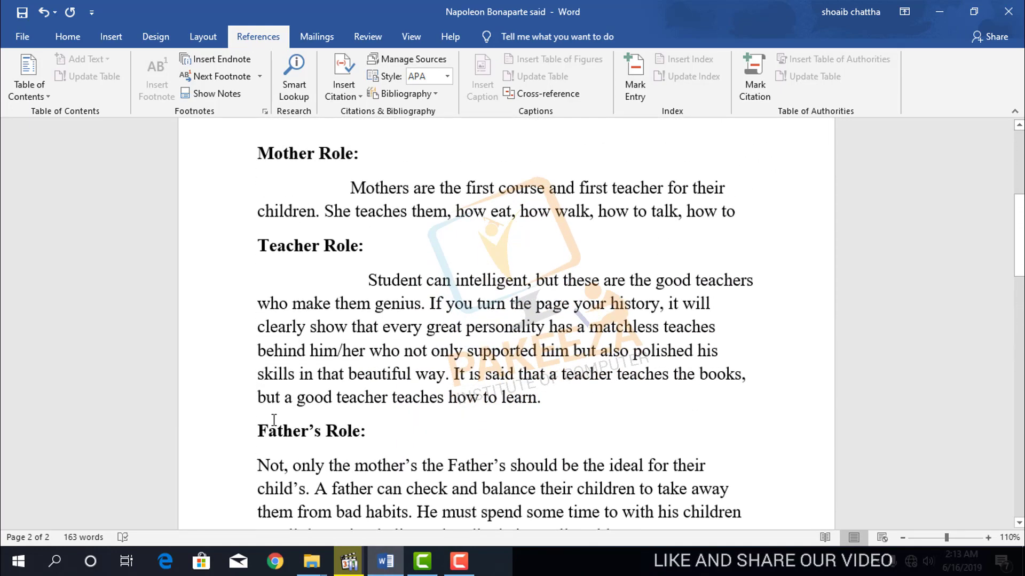
{"action": "left_click", "coordinate": [365, 247]}
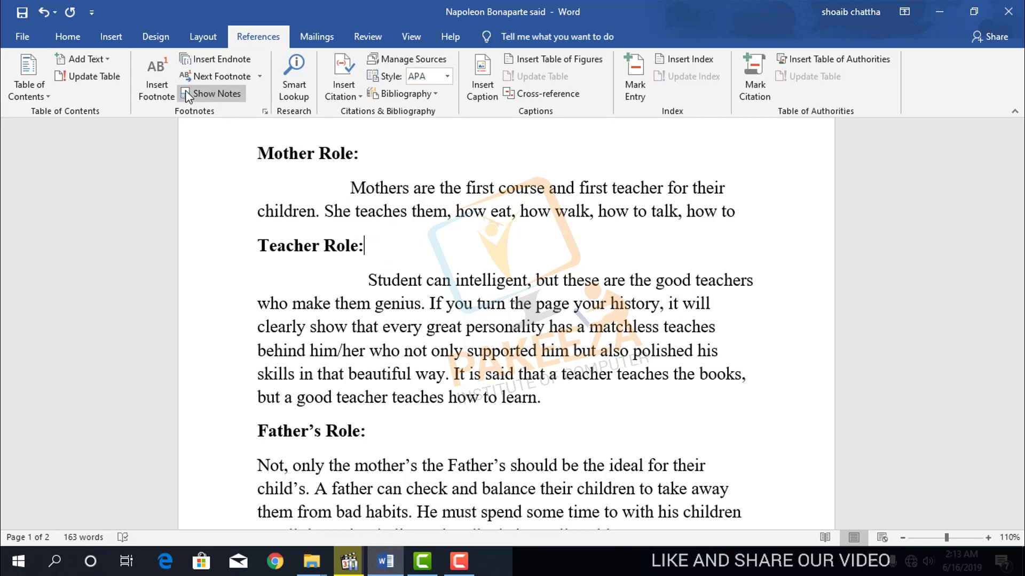
{"action": "left_click", "coordinate": [184, 59]}
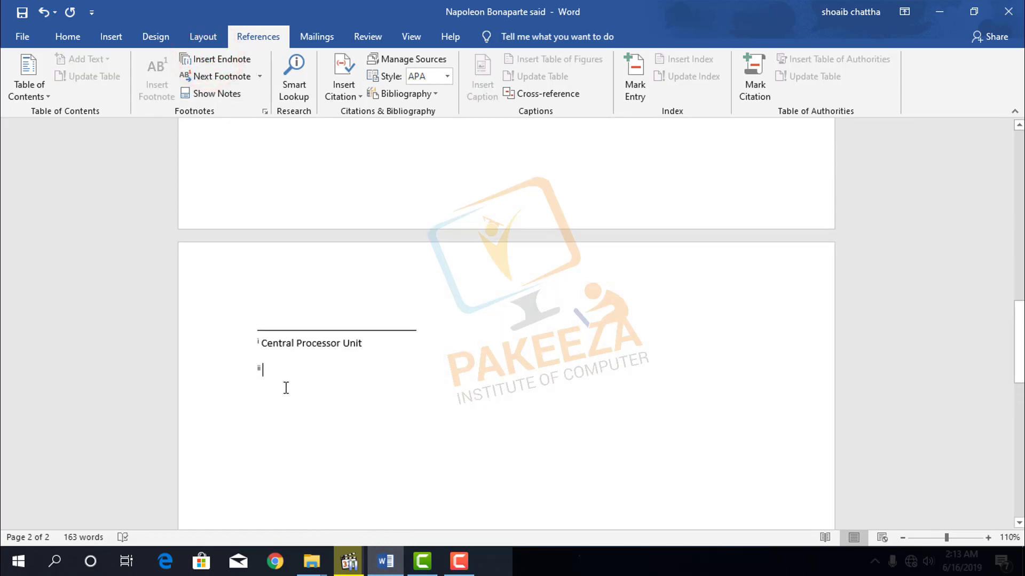
- Copy "Student can intelligent, but these are the good teachers who make them genius" from the Teacher Role paragraph into endnote ii as text only
{"action": "scroll", "coordinate": [270, 325], "scroll_direction": "up", "scroll_amount": 10}
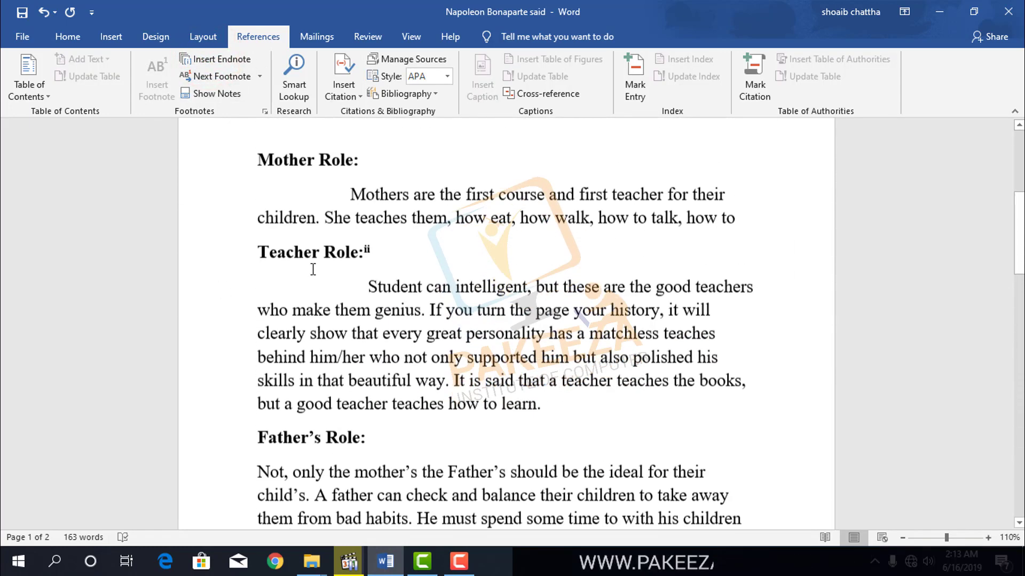
{"action": "left_click_drag", "start_coordinate": [362, 284], "coordinate": [422, 309]}
{"action": "key", "text": "ctrl+c"}
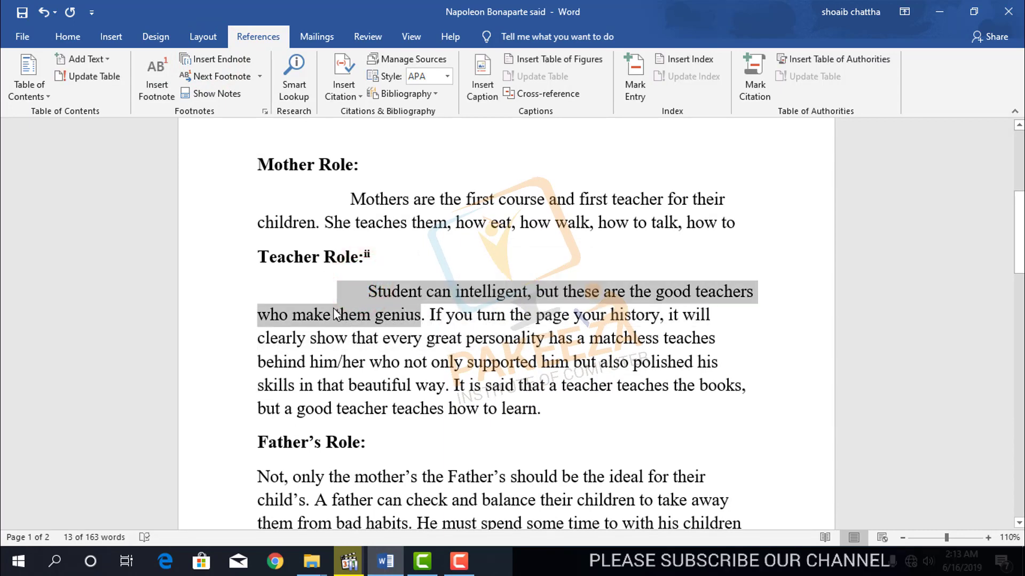
{"action": "scroll", "coordinate": [318, 309], "scroll_direction": "down", "scroll_amount": 10}
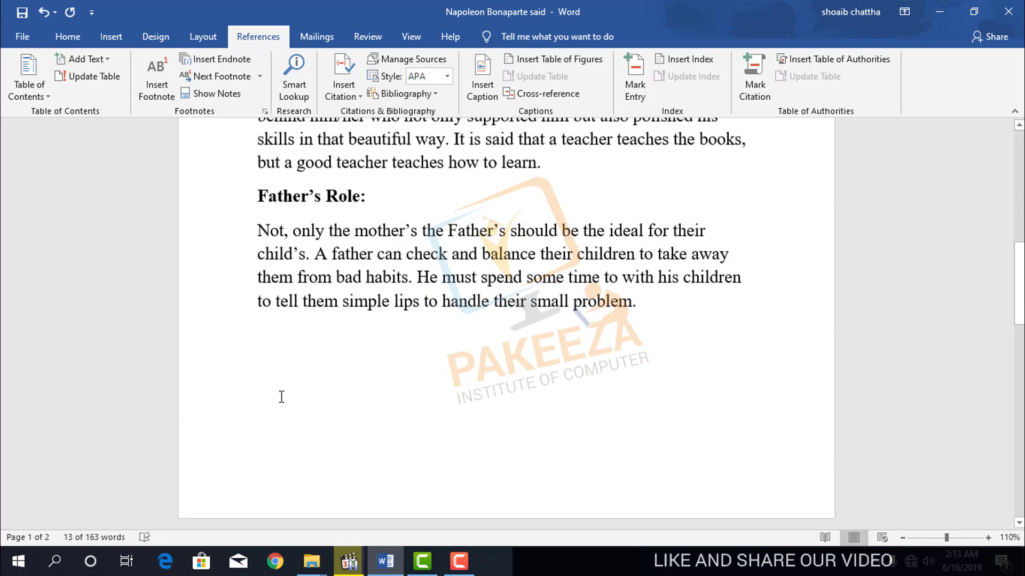
{"action": "left_click", "coordinate": [281, 336]}
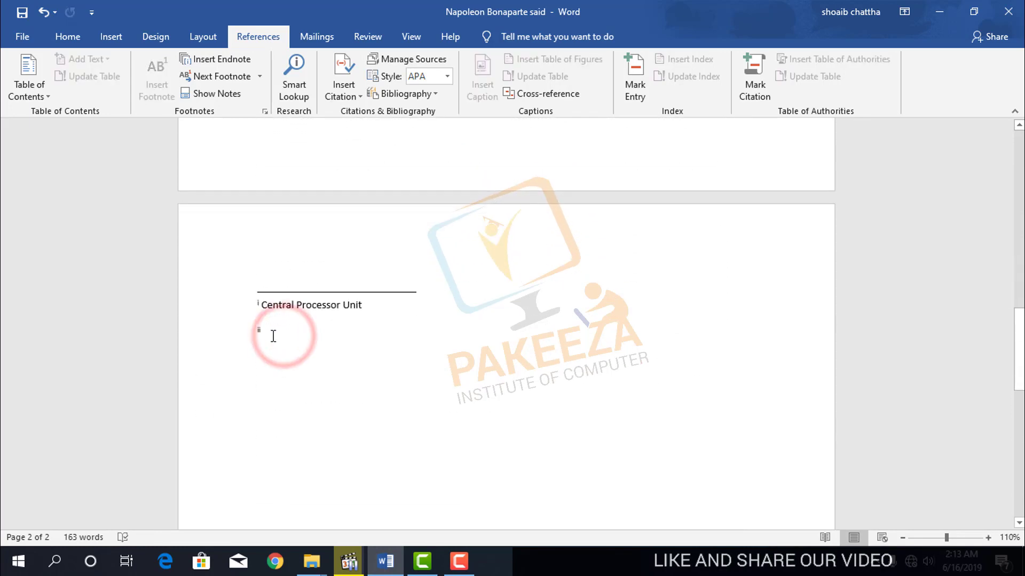
{"action": "key", "text": "ctrl+v"}
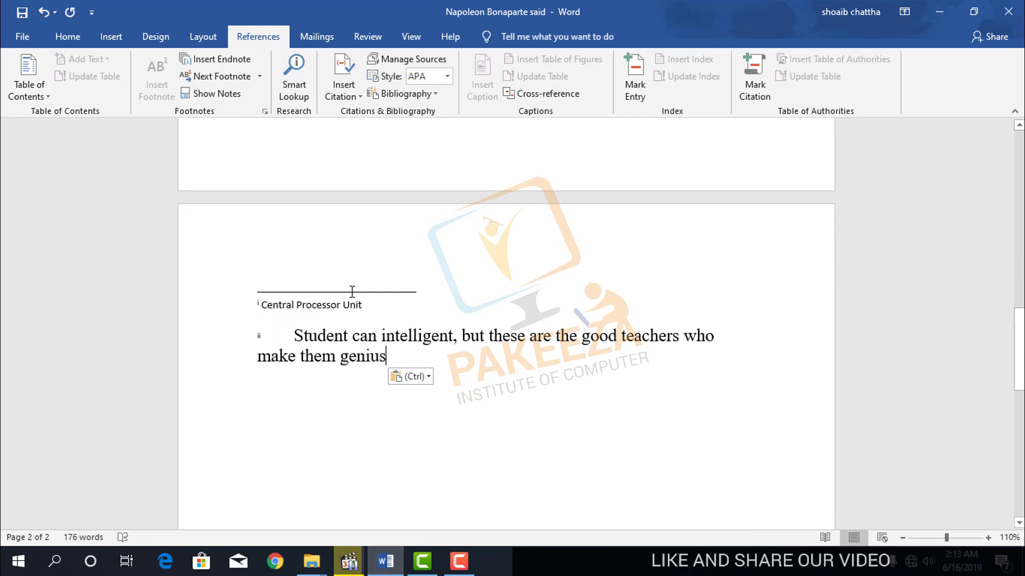
{"action": "left_click", "coordinate": [427, 377]}
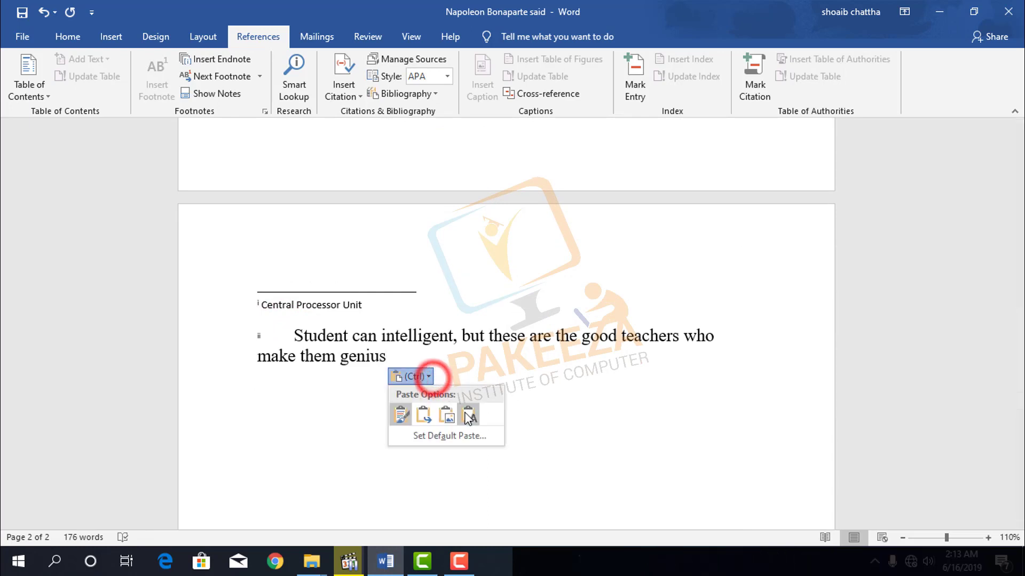
{"action": "left_click", "coordinate": [469, 416]}
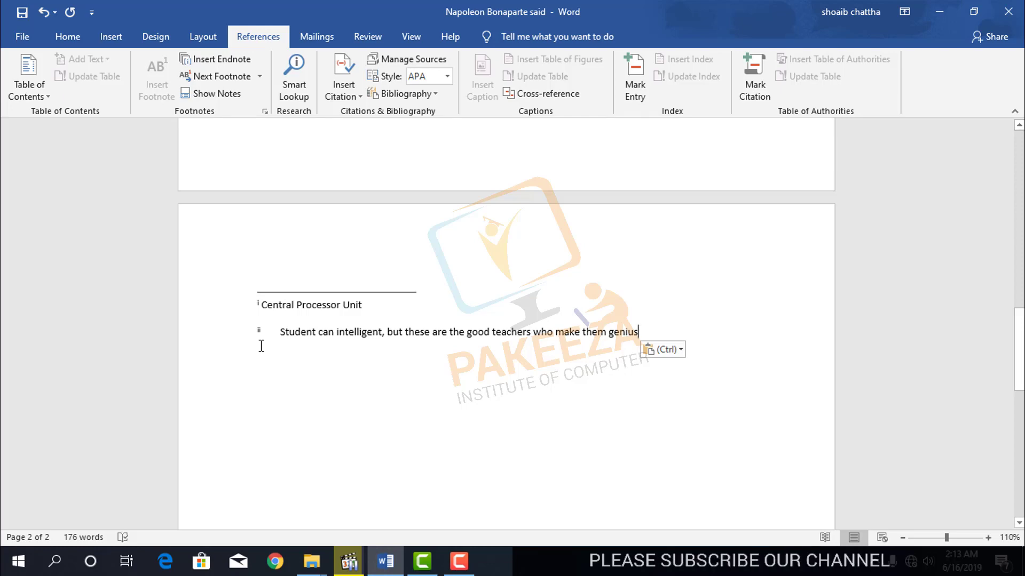
- Check the endnote mark beside Teacher Role, then try to jump to the next footnote from just after CPU
{"action": "scroll", "coordinate": [401, 381], "scroll_direction": "up", "scroll_amount": 10}
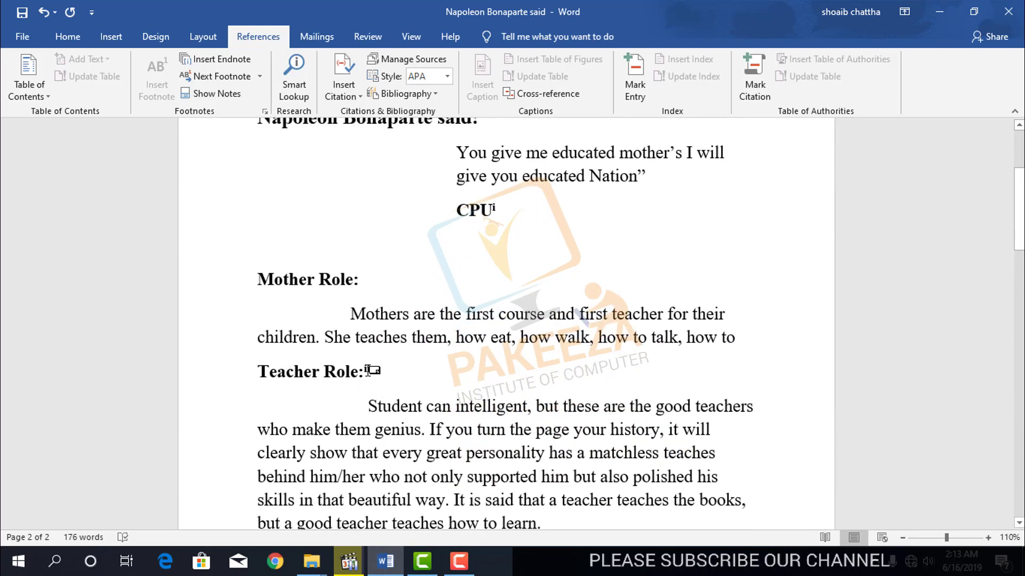
{"action": "mouse_move", "coordinate": [371, 371]}
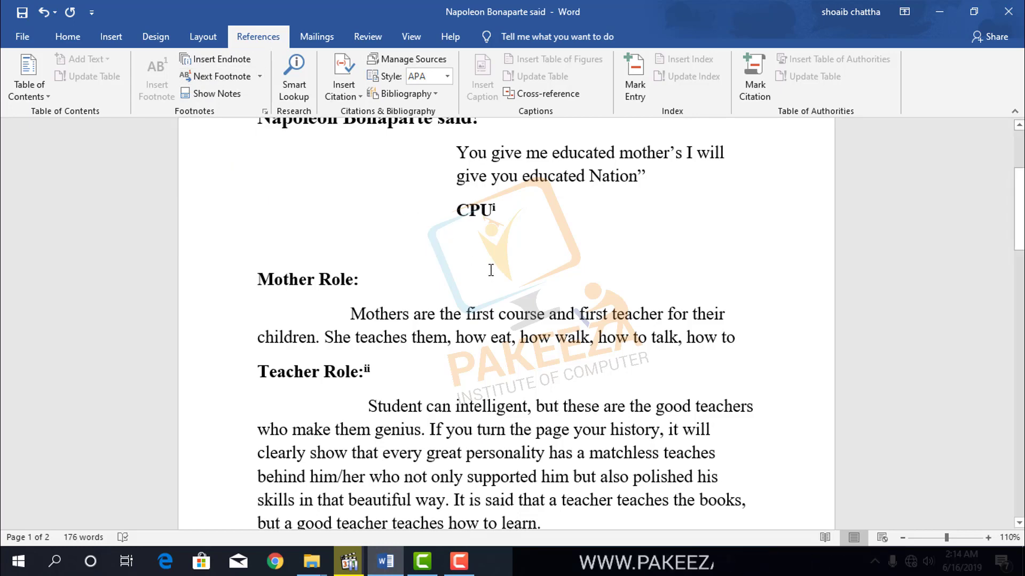
{"action": "scroll", "coordinate": [488, 267], "scroll_direction": "up", "scroll_amount": 1}
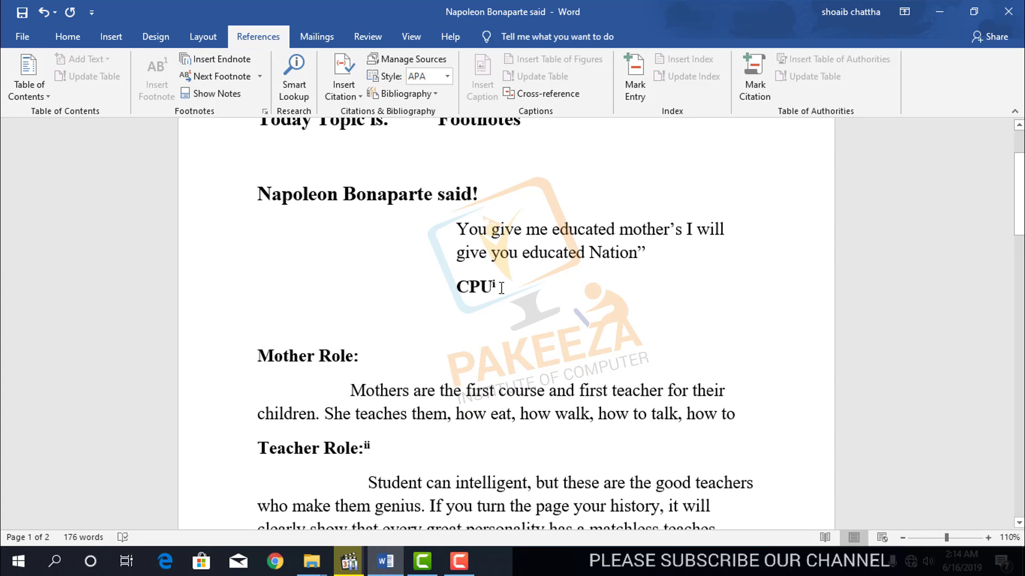
{"action": "left_click", "coordinate": [510, 286]}
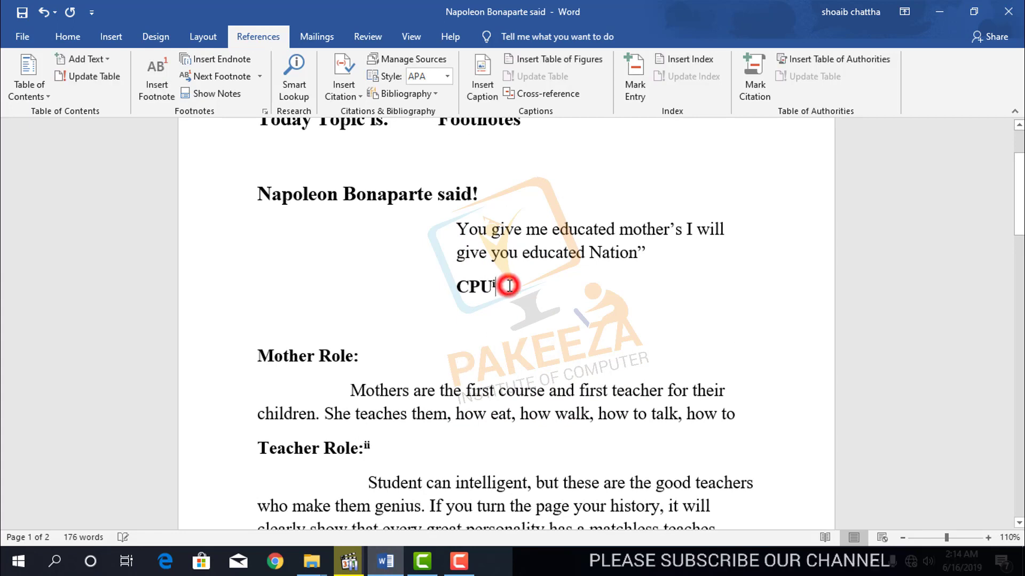
{"action": "left_click", "coordinate": [260, 78]}
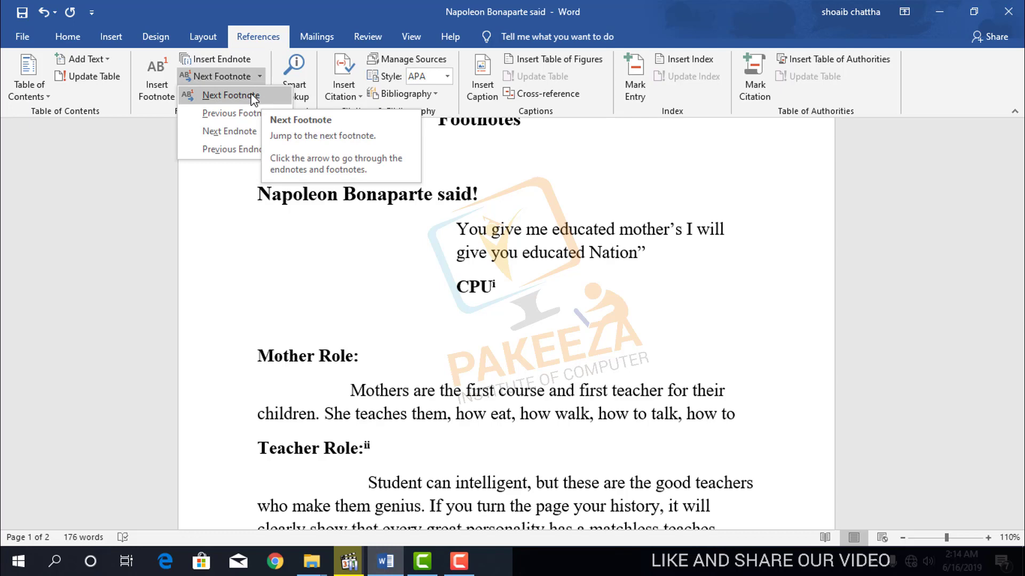
{"action": "left_click", "coordinate": [253, 99]}
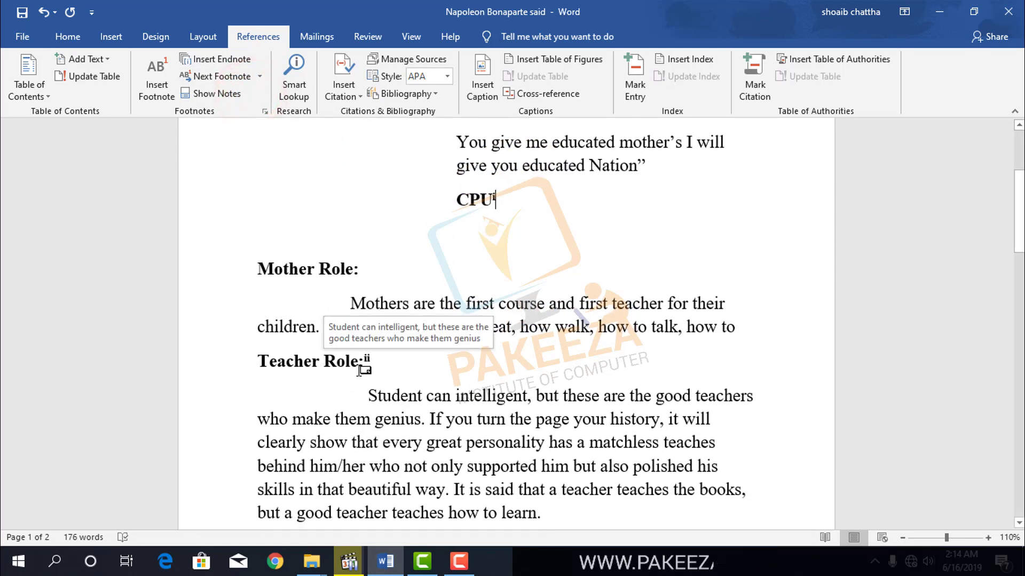
- Jump from the CPU mark to the next endnote and check its reference mark
{"action": "left_click", "coordinate": [259, 76]}
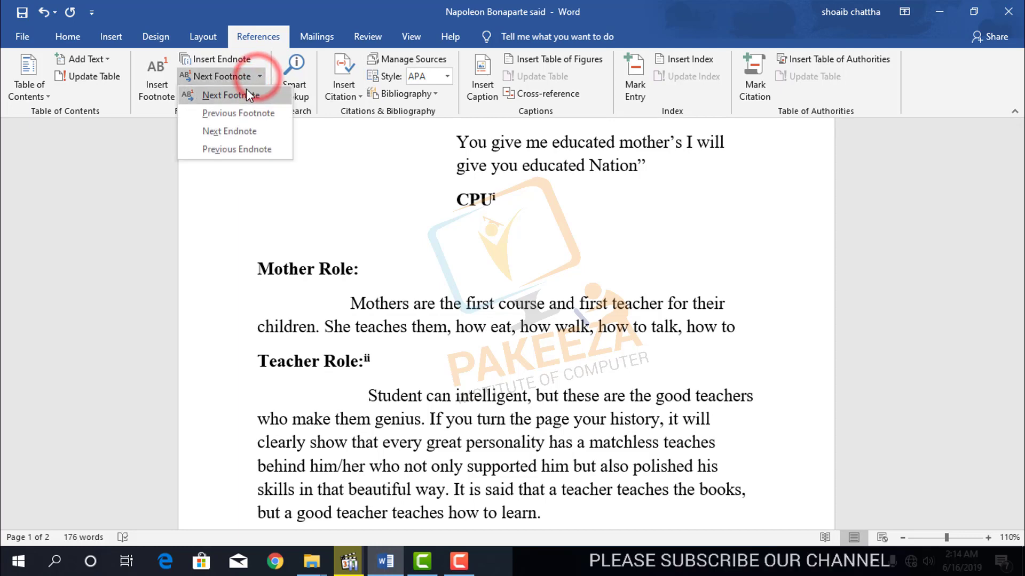
{"action": "left_click", "coordinate": [224, 132]}
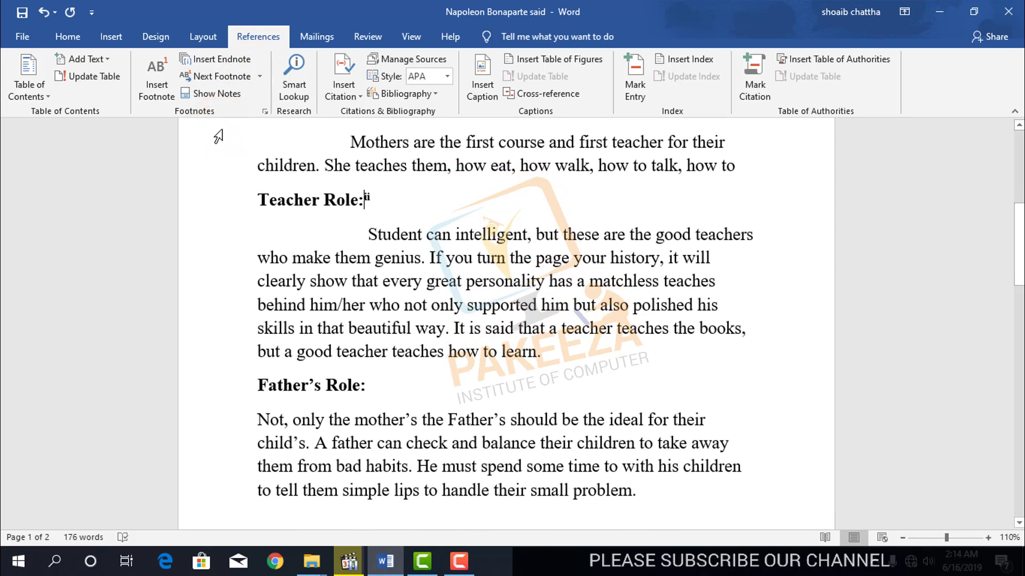
{"action": "mouse_move", "coordinate": [362, 205]}
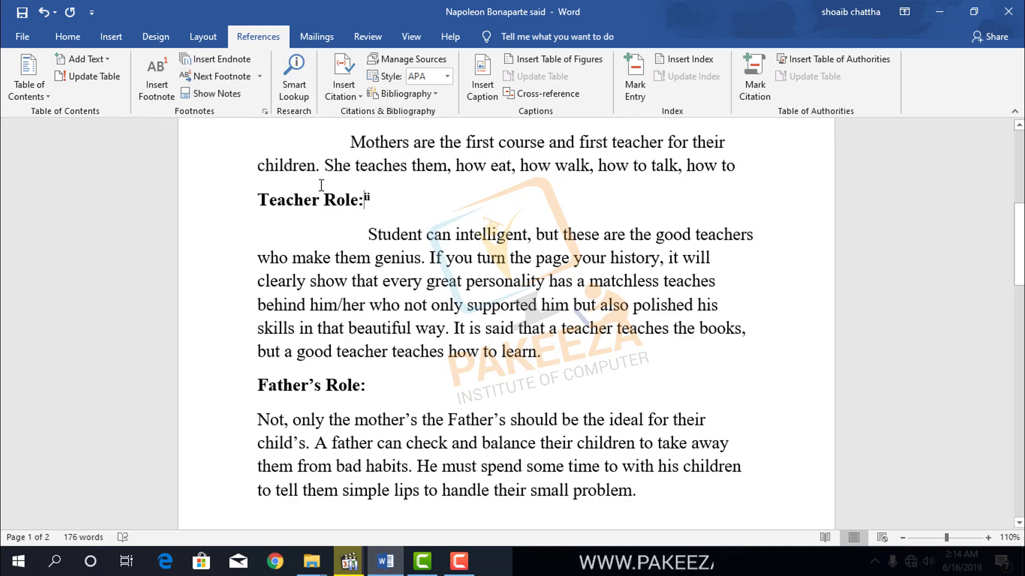
- Return to the CPU mark, jump to the next endnote again, and go back to the previous endnote
{"action": "scroll", "coordinate": [479, 218], "scroll_direction": "up", "scroll_amount": 4}
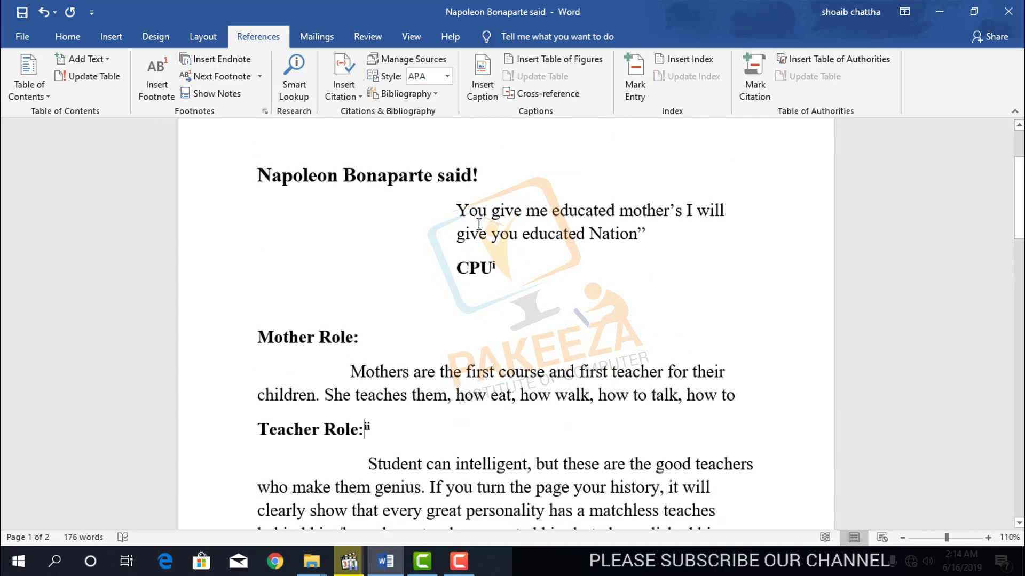
{"action": "left_click", "coordinate": [497, 268]}
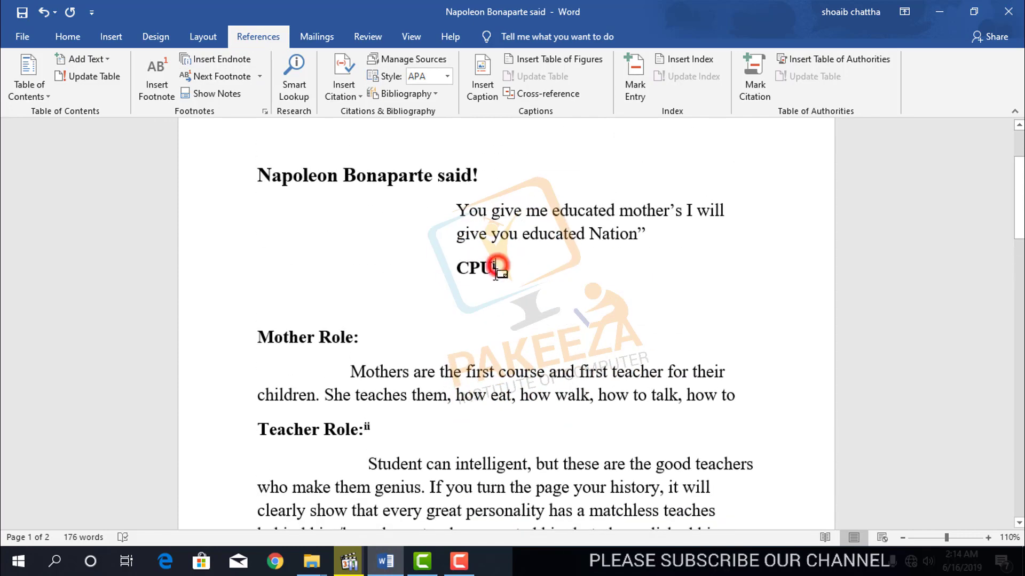
{"action": "left_click", "coordinate": [259, 77]}
{"action": "left_click", "coordinate": [229, 131]}
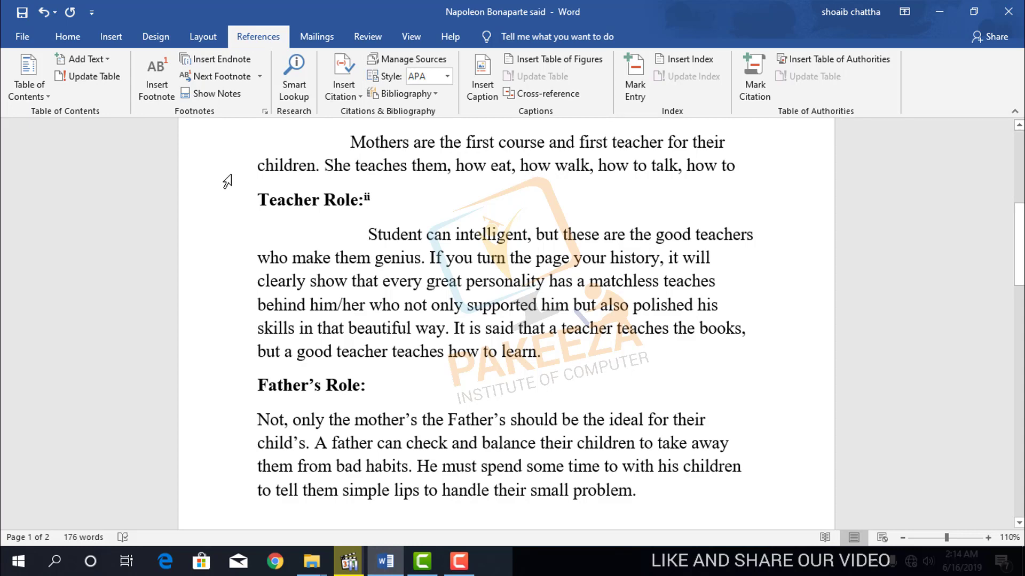
{"action": "left_click", "coordinate": [260, 77]}
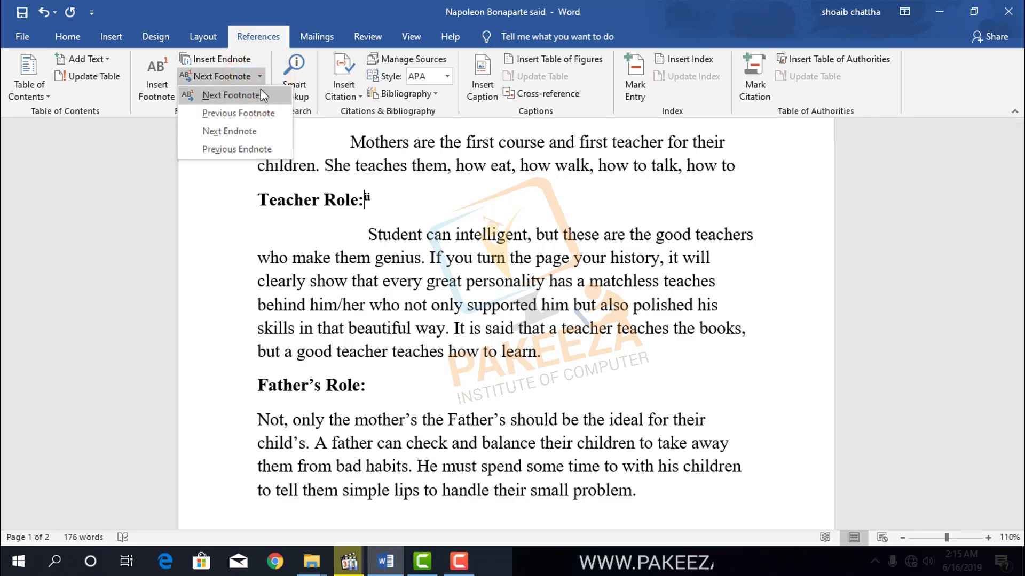
{"action": "left_click", "coordinate": [223, 150]}
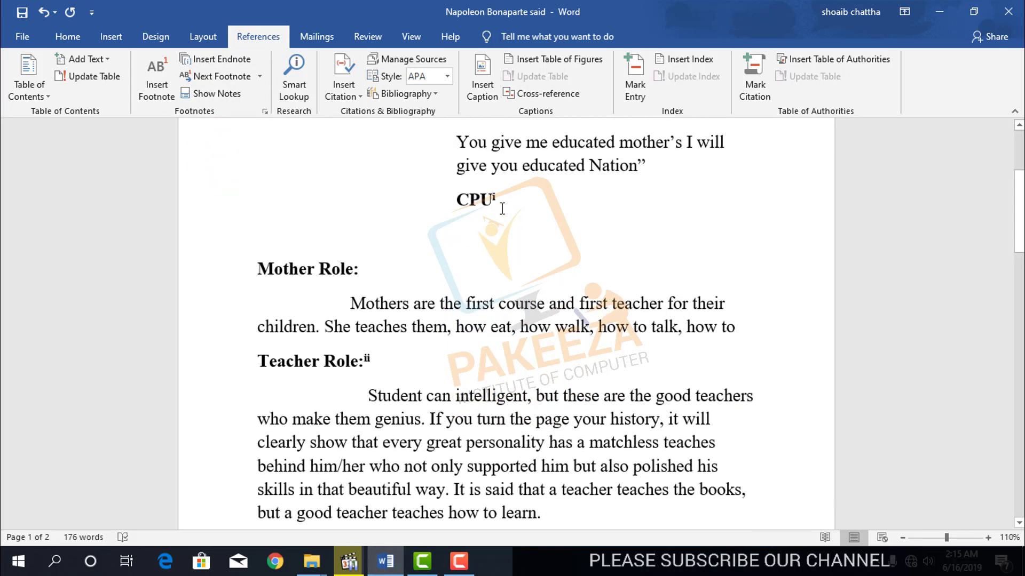
- Show the endnote text on page 2, return to its reference in the body, and show the notes again
{"action": "left_click", "coordinate": [224, 95]}
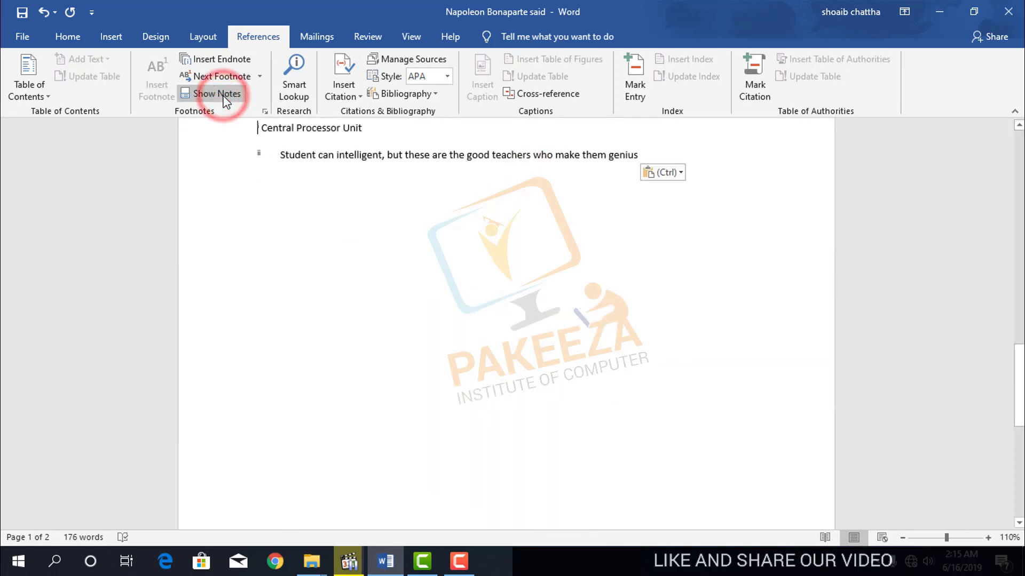
{"action": "scroll", "coordinate": [351, 227], "scroll_direction": "up", "scroll_amount": 2}
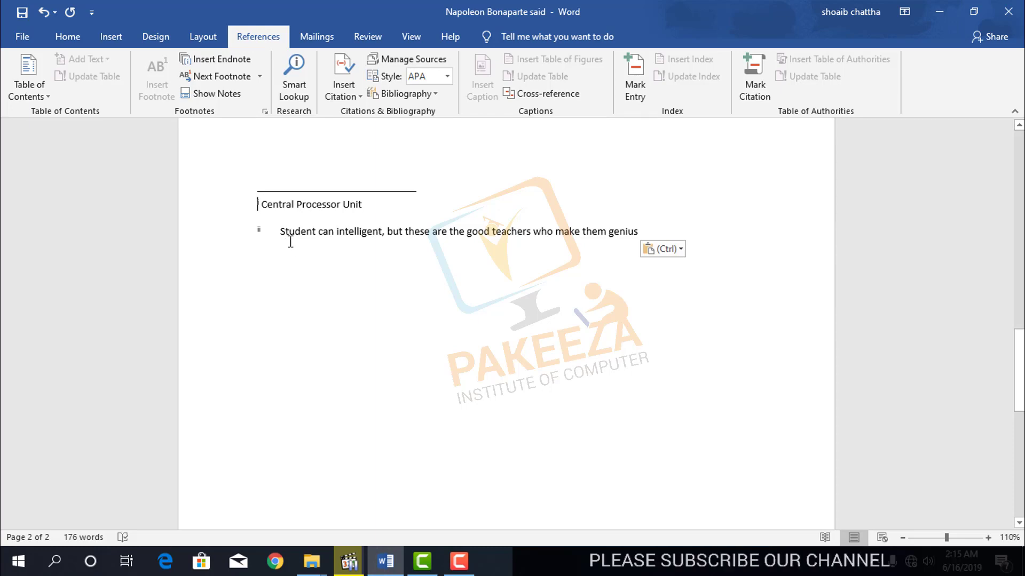
{"action": "left_click", "coordinate": [213, 94]}
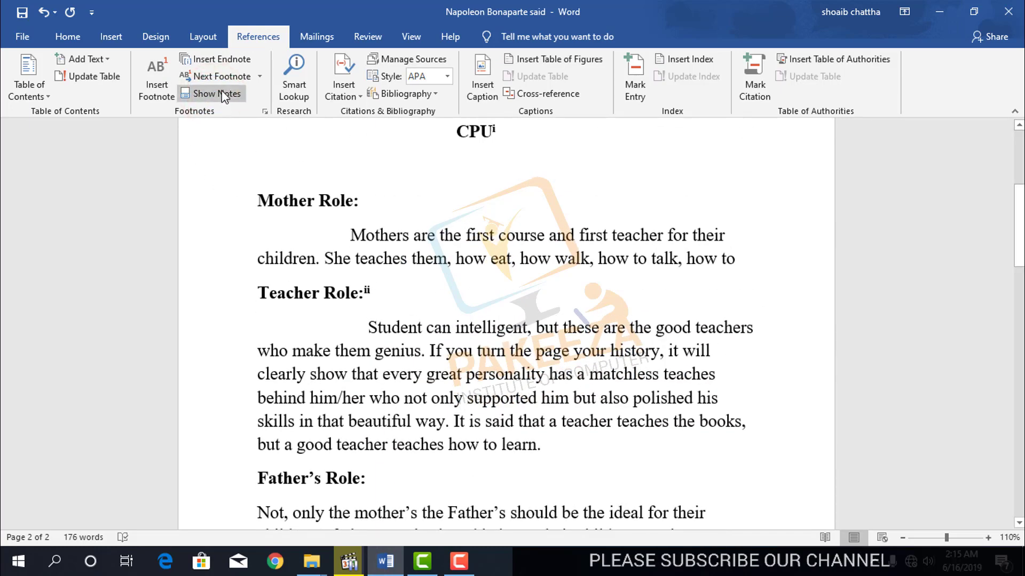
{"action": "left_click", "coordinate": [222, 94]}
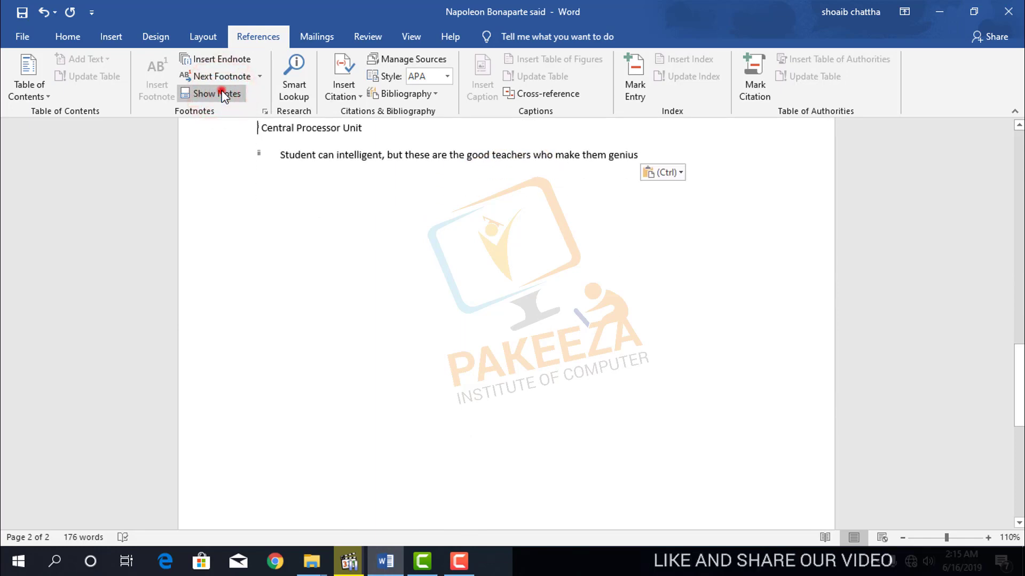
- Return from the first endnote to its CPU reference mark, and show that endnote's text again
{"action": "left_click", "coordinate": [222, 93]}
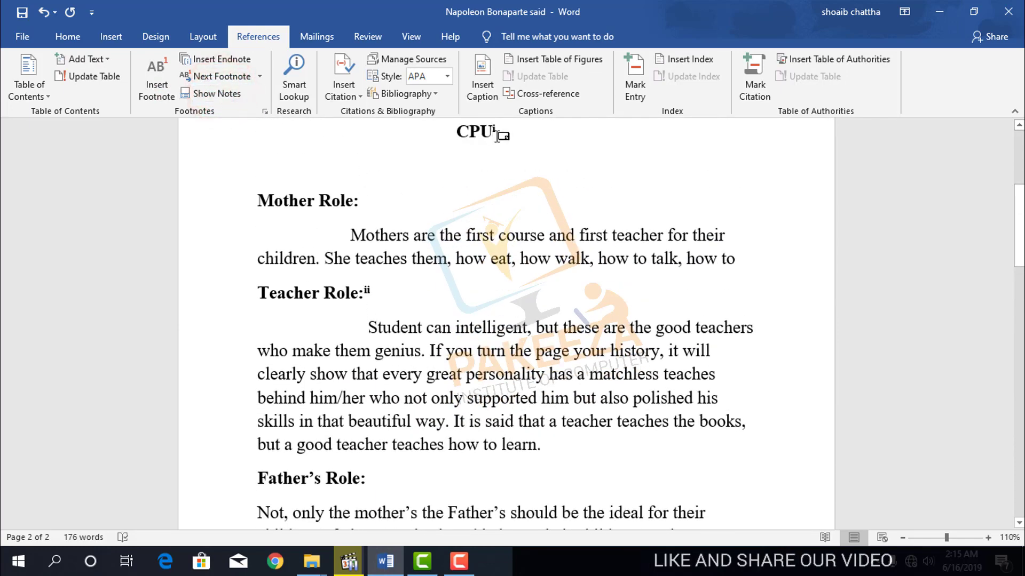
{"action": "mouse_move", "coordinate": [496, 131]}
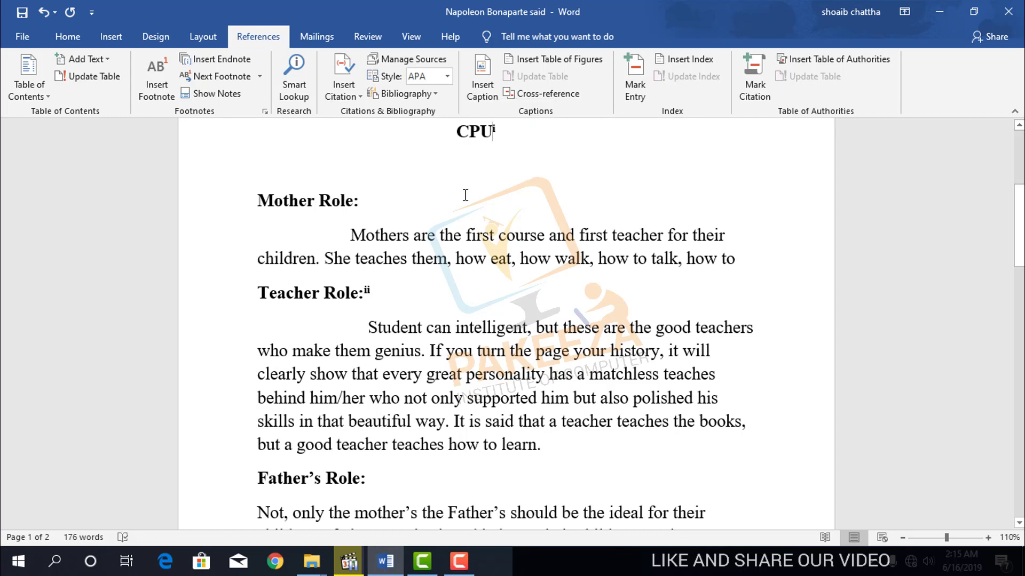
{"action": "left_click", "coordinate": [223, 95]}
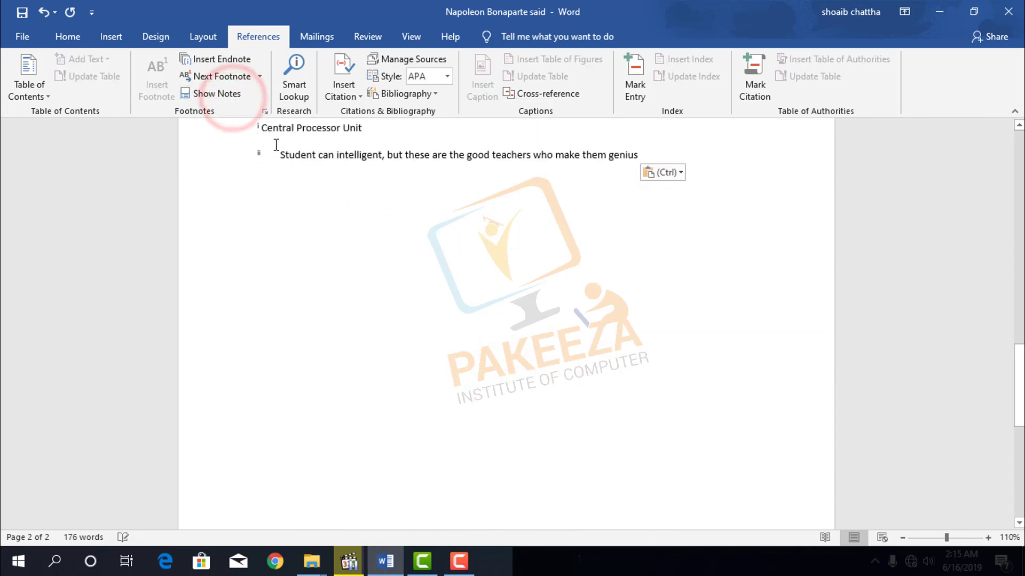
- Show the endnote text for the Teacher Role heading, and return to its reference mark in the body
{"action": "scroll", "coordinate": [280, 229], "scroll_direction": "up", "scroll_amount": 10}
{"action": "scroll", "coordinate": [335, 253], "scroll_direction": "up", "scroll_amount": 4}
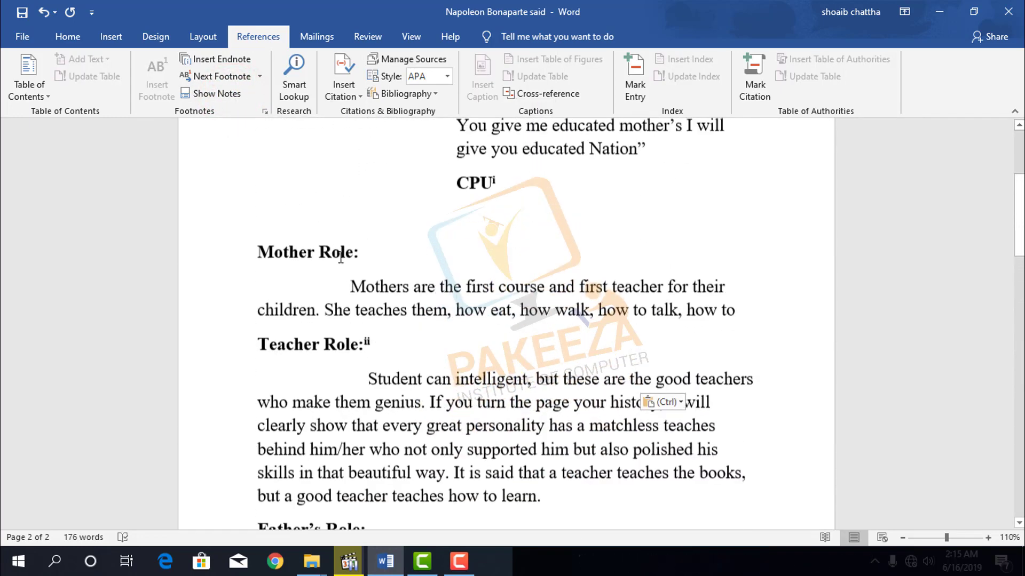
{"action": "left_click", "coordinate": [379, 347]}
{"action": "left_click", "coordinate": [226, 95]}
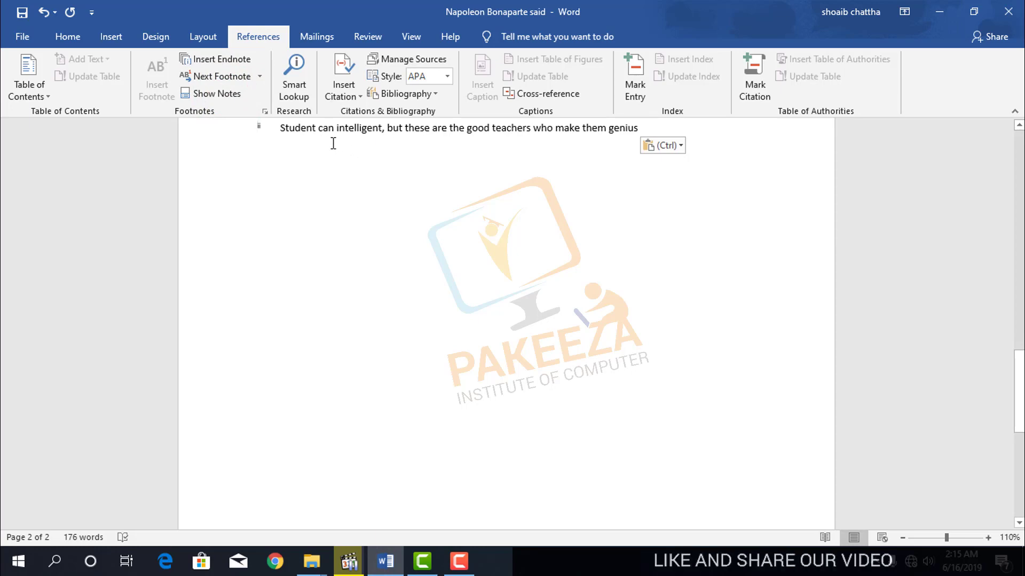
{"action": "left_click", "coordinate": [229, 95]}
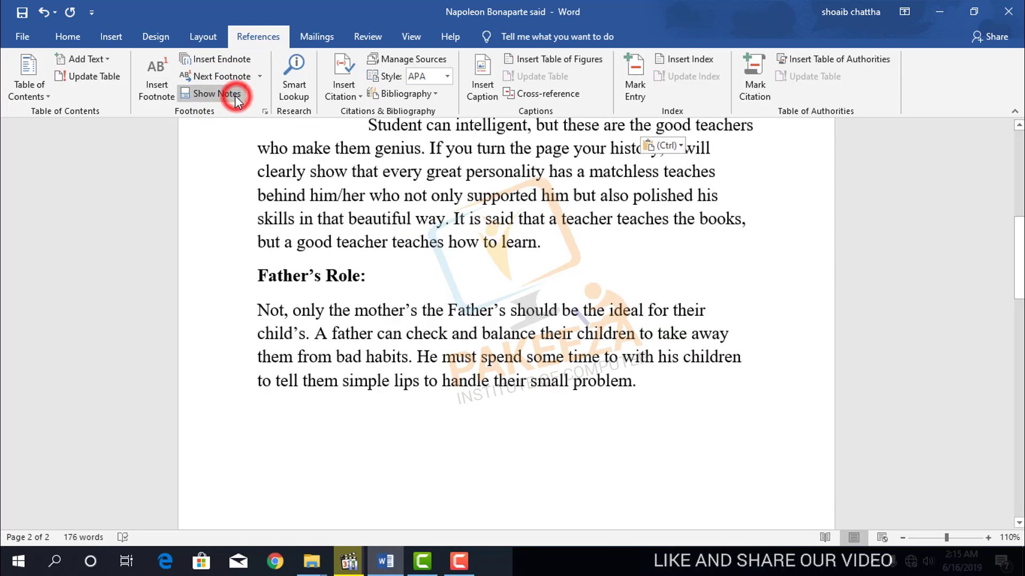
{"action": "scroll", "coordinate": [442, 313], "scroll_direction": "up", "scroll_amount": 3}
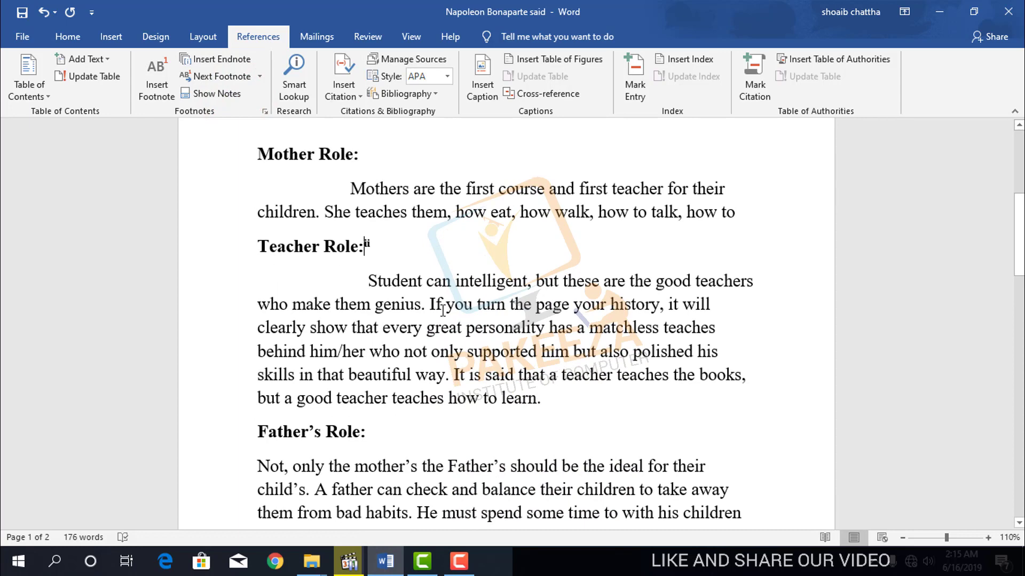
{"action": "scroll", "coordinate": [442, 311], "scroll_direction": "up", "scroll_amount": 2}
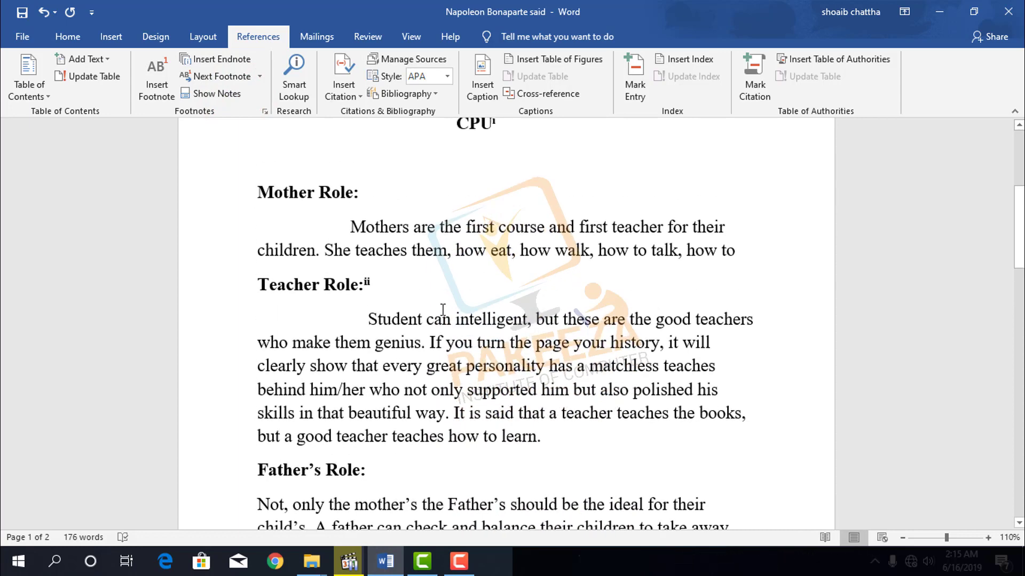